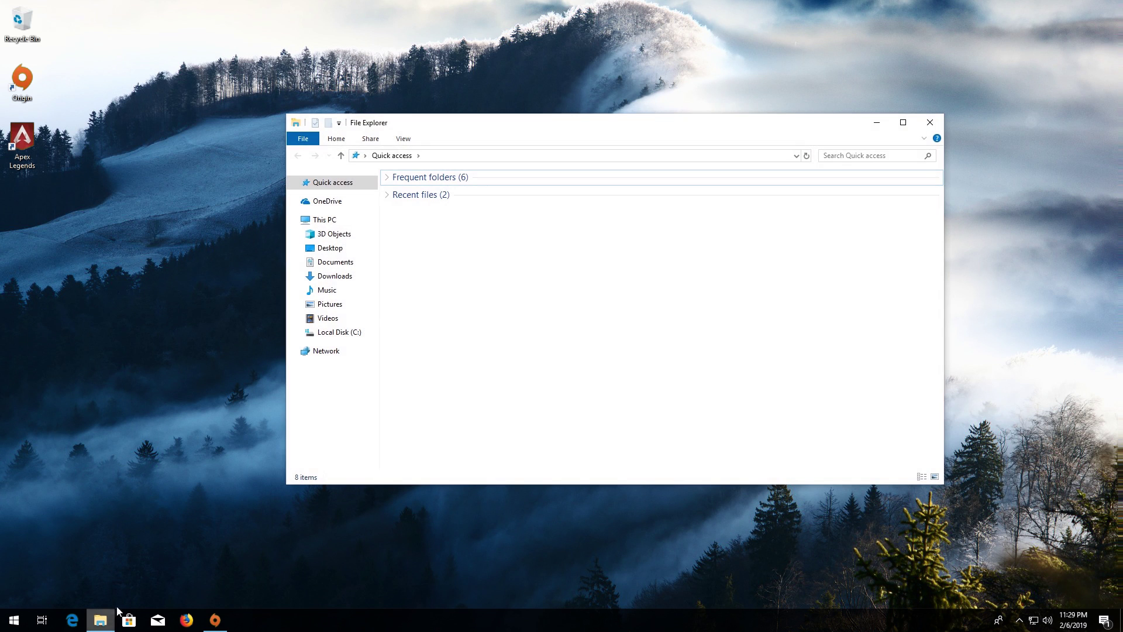
Browse to the EasyAntiCheat folder inside C:\Program Files (x86)\Origin Games\Apex.
click(343, 334)
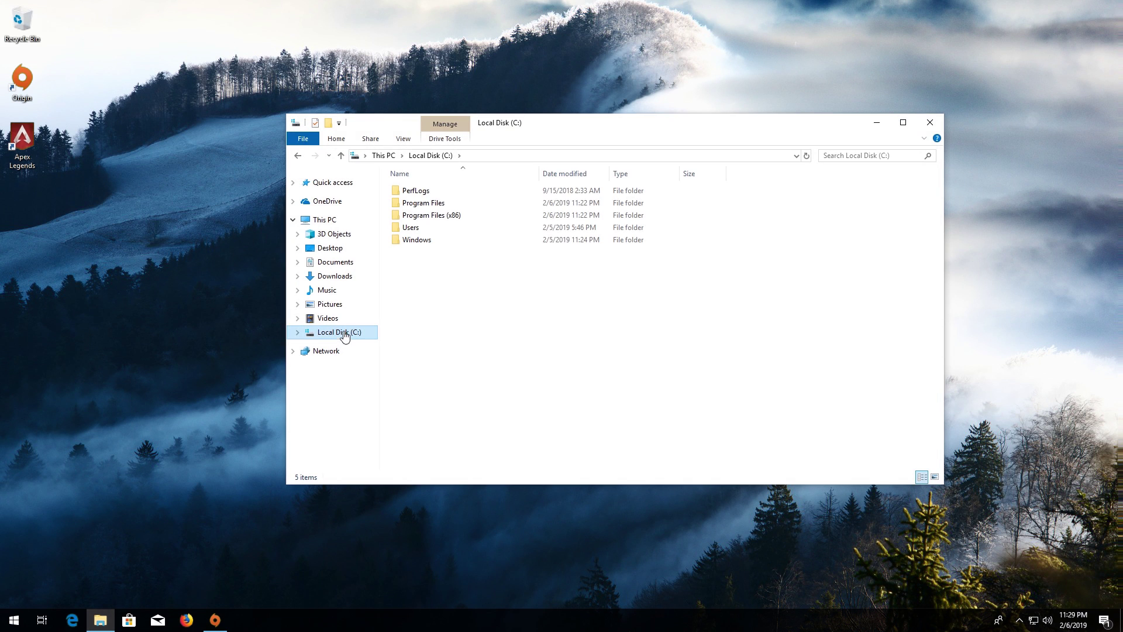
double_click(438, 216)
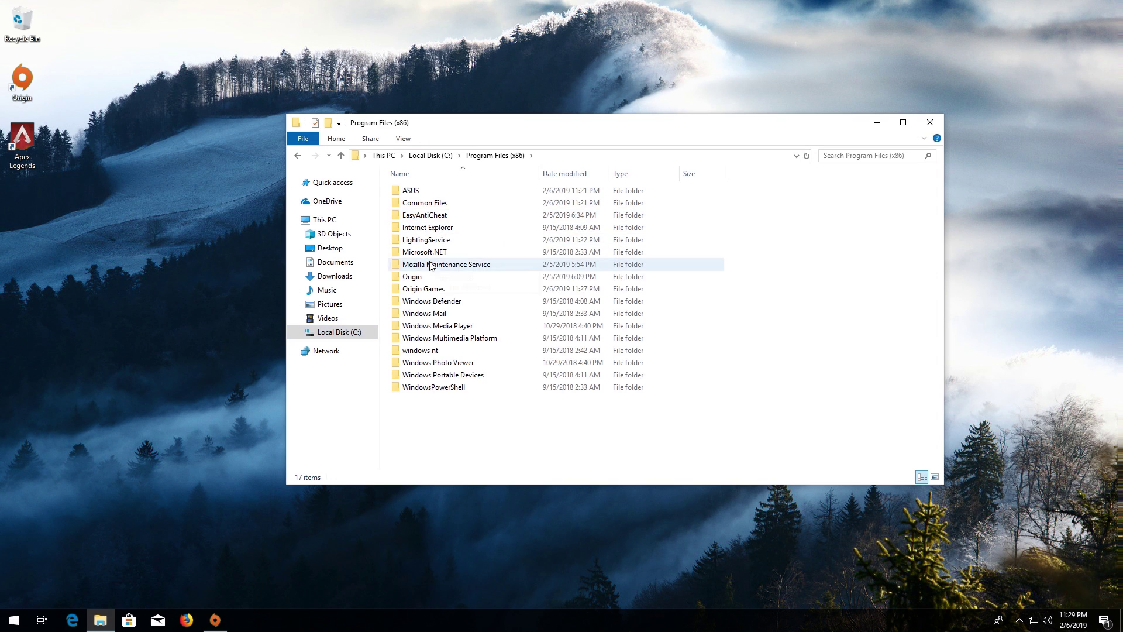
click(423, 288)
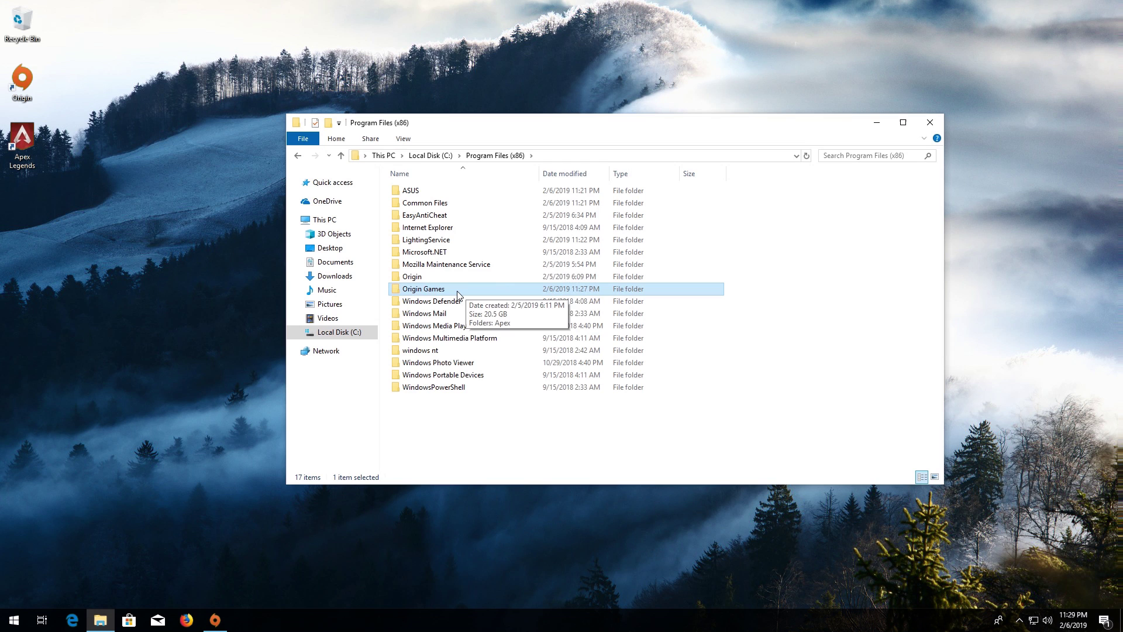
double_click(457, 292)
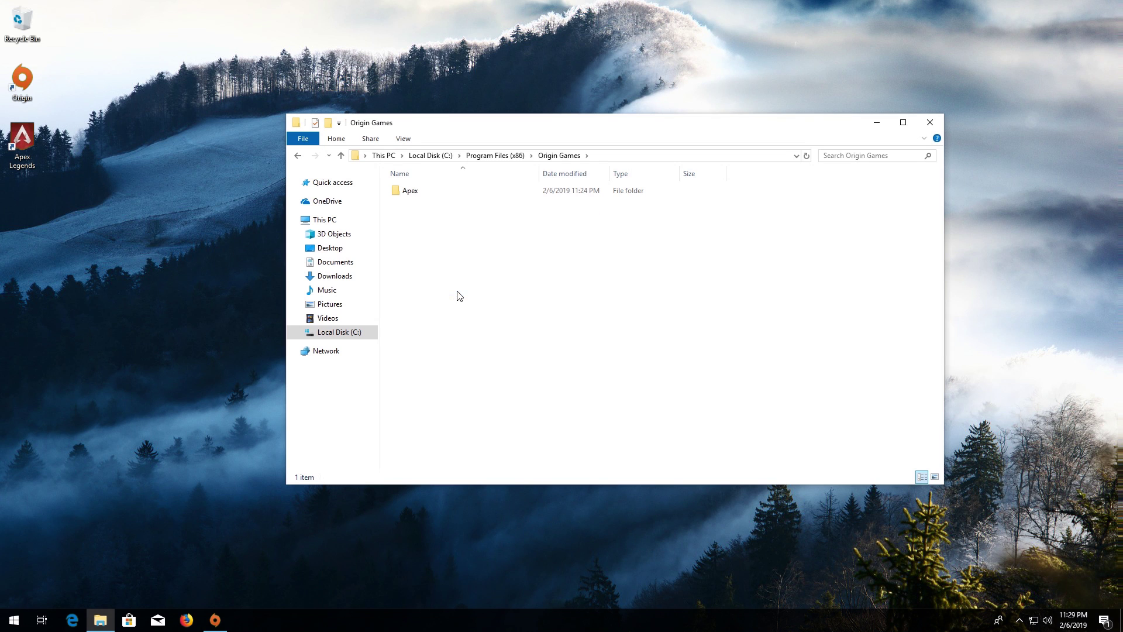
click(414, 194)
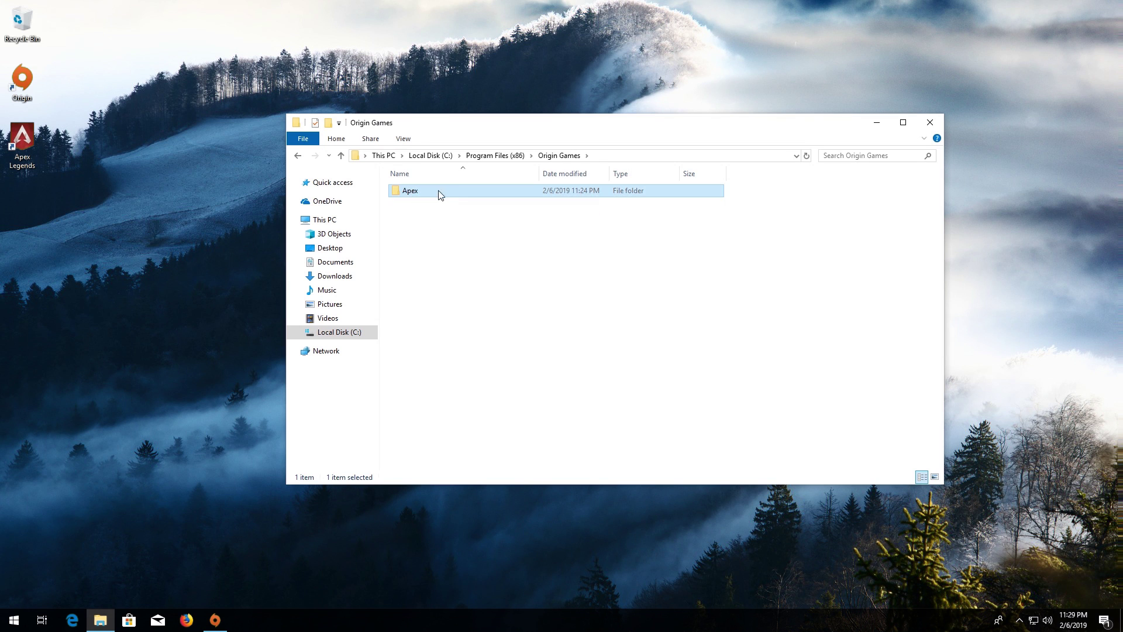
double_click(440, 194)
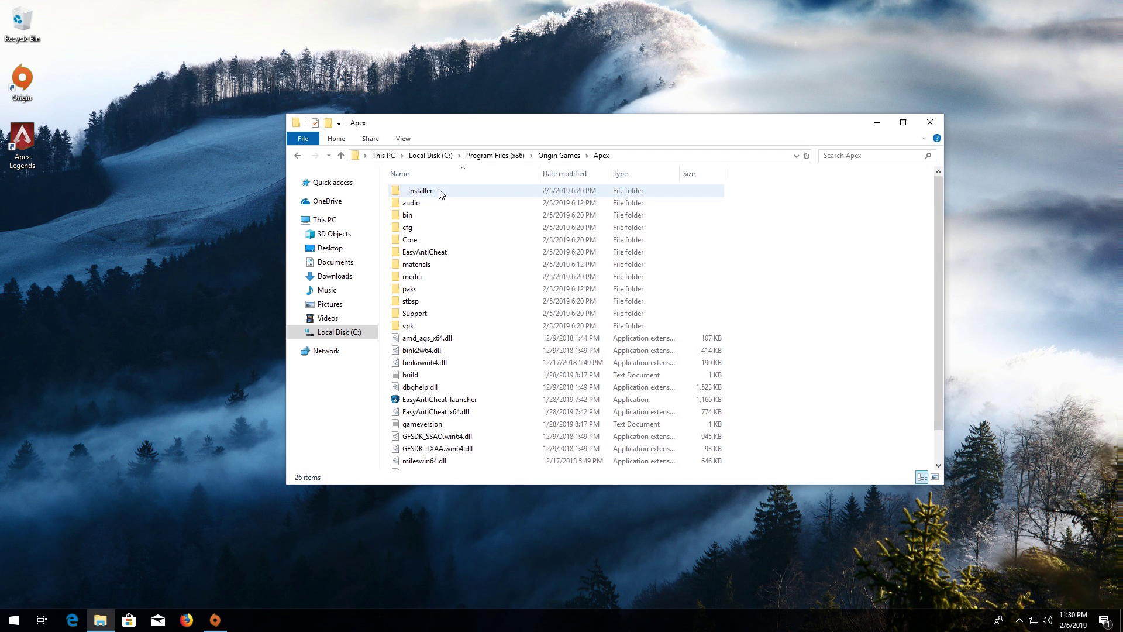
click(426, 253)
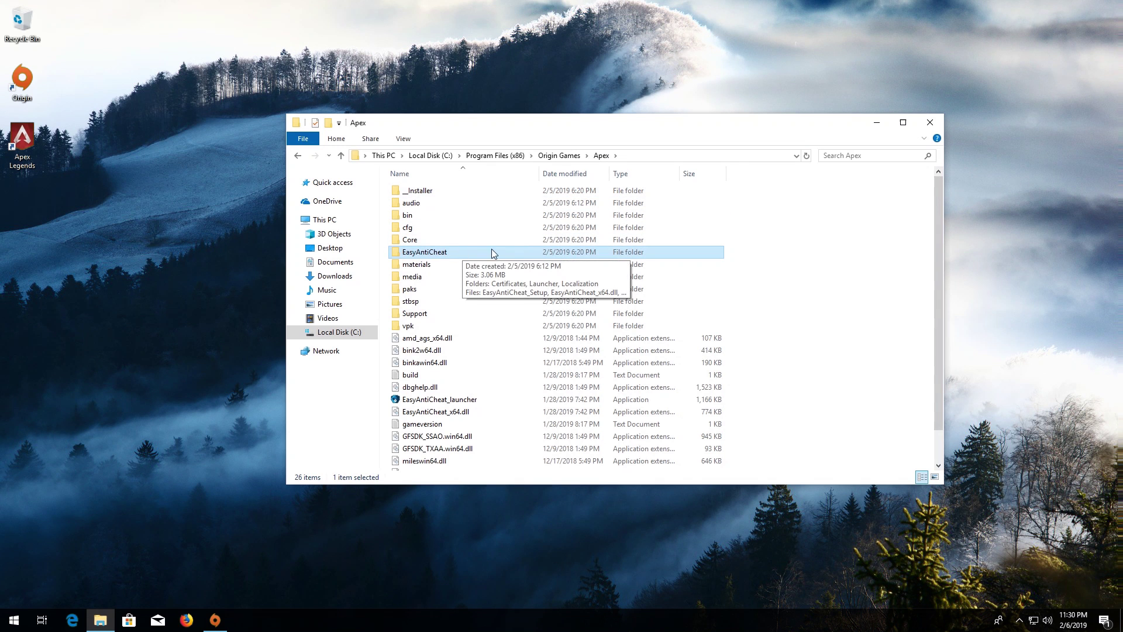
double_click(454, 251)
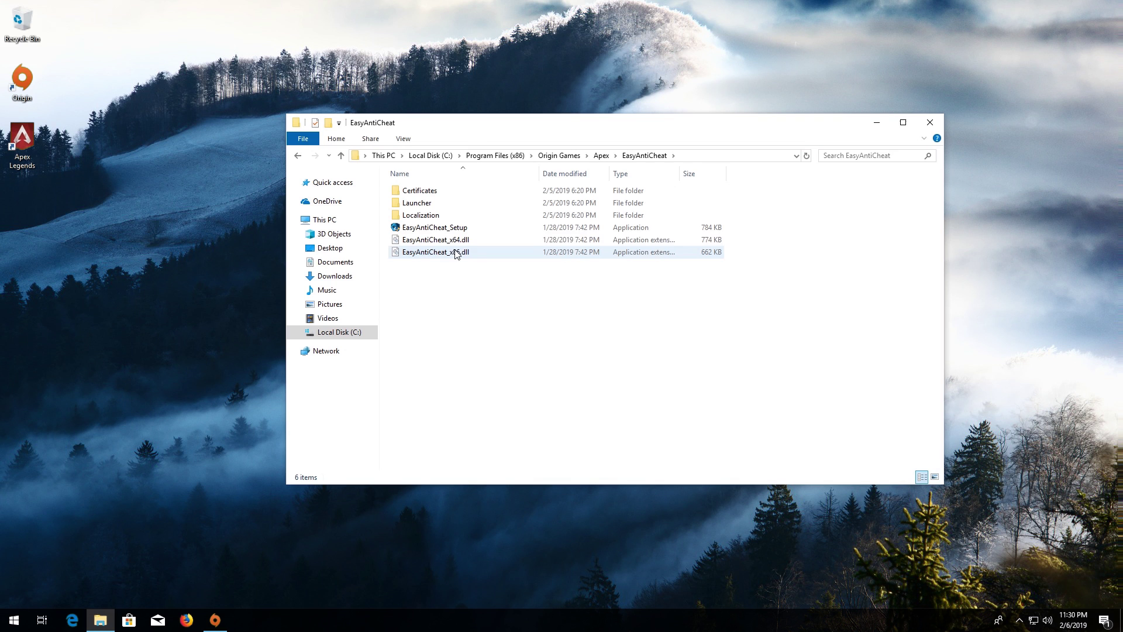
Run EasyAntiCheat_Setup, allow it to make changes, and repair the service for Respawn Demo.
click(449, 227)
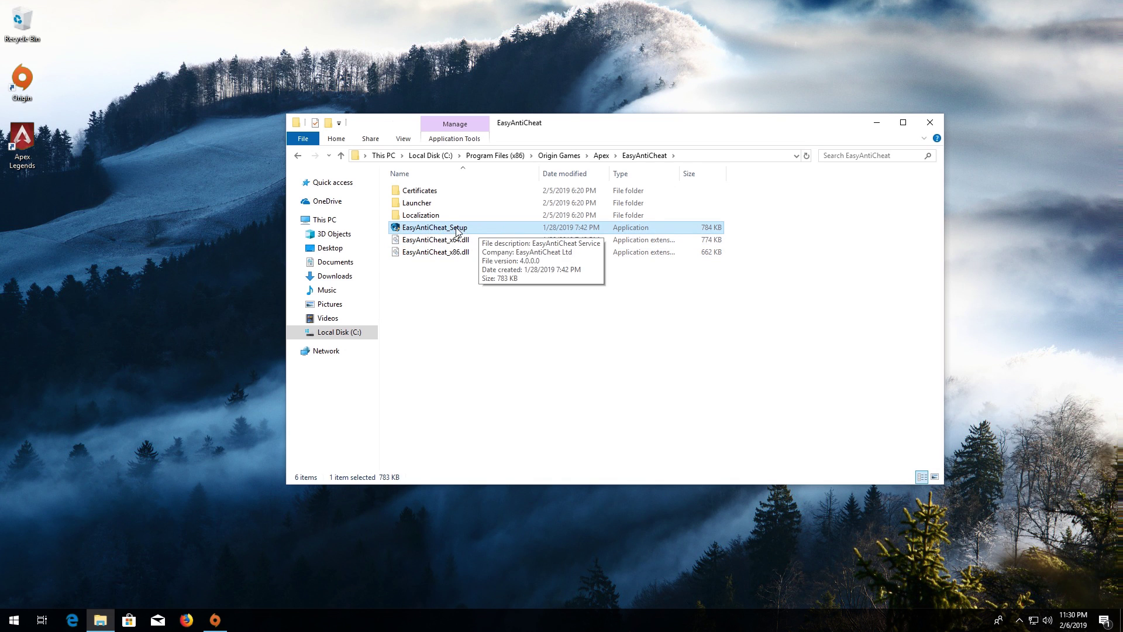
double_click(433, 228)
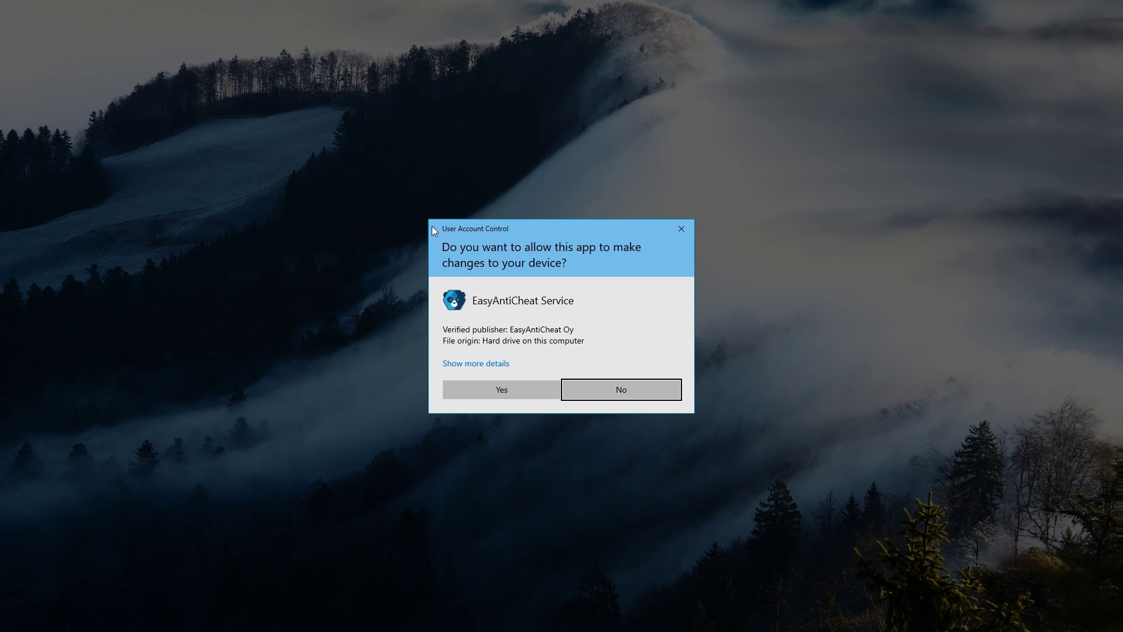
click(508, 389)
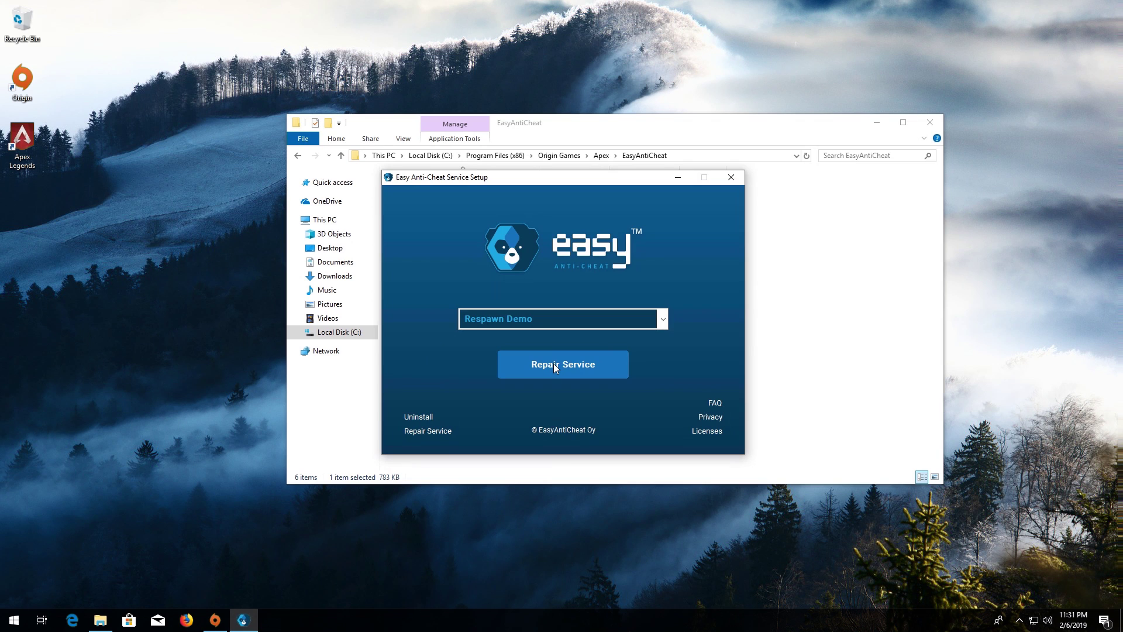
click(554, 365)
click(556, 366)
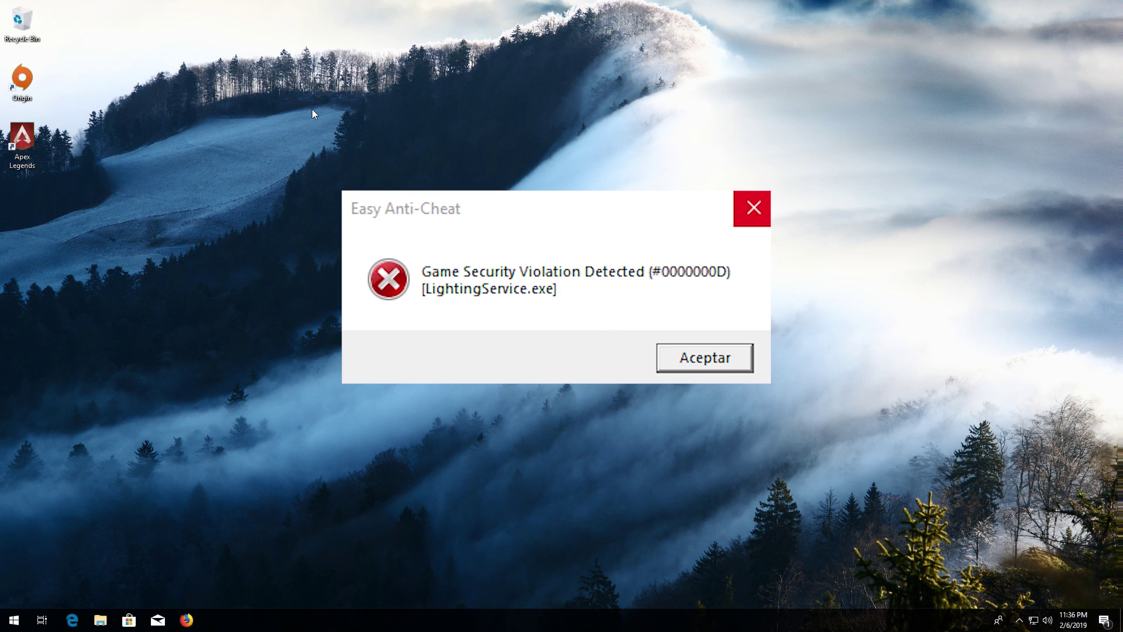
Dismiss the Easy Anti-Cheat error and open Task Manager from the Windows security screen, expanded to show more details.
key(Return)
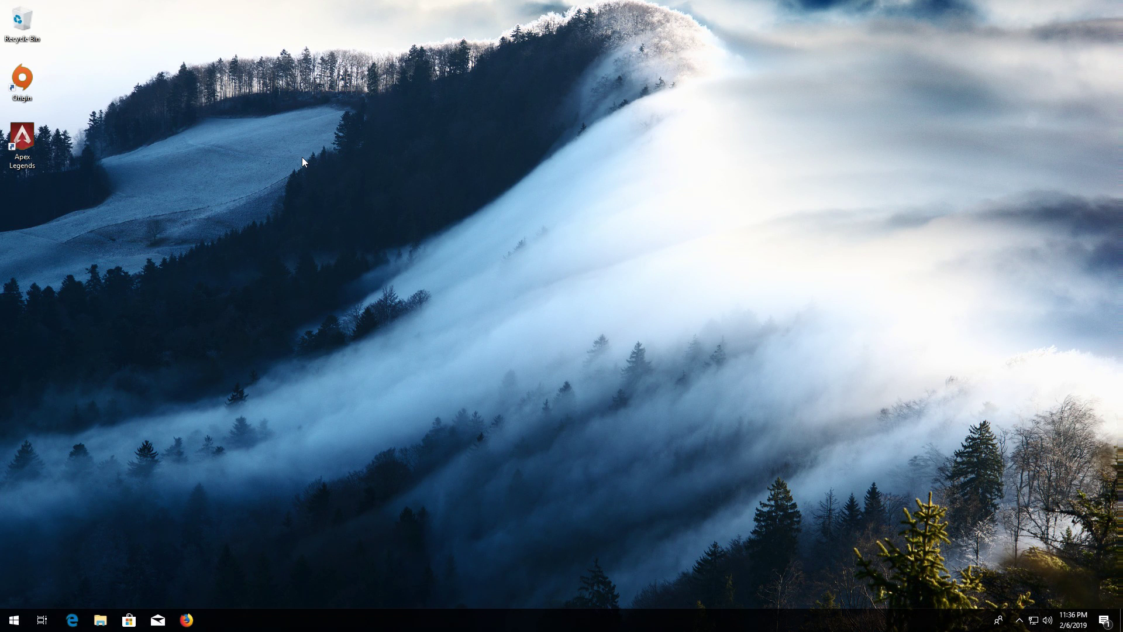
key(ctrl+alt+Delete)
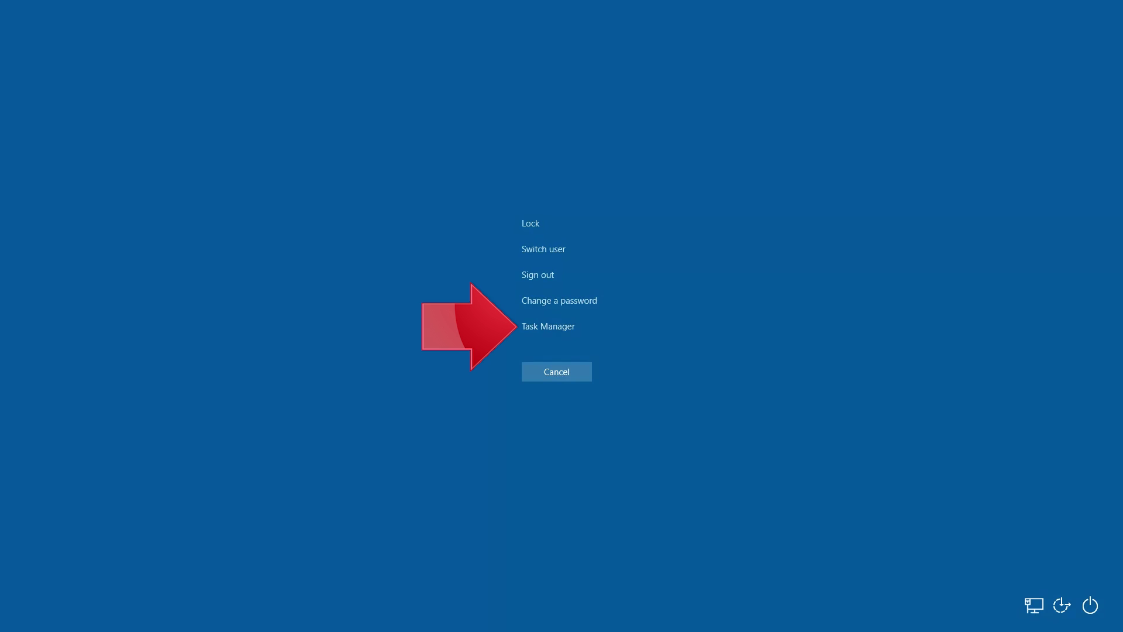
click(566, 330)
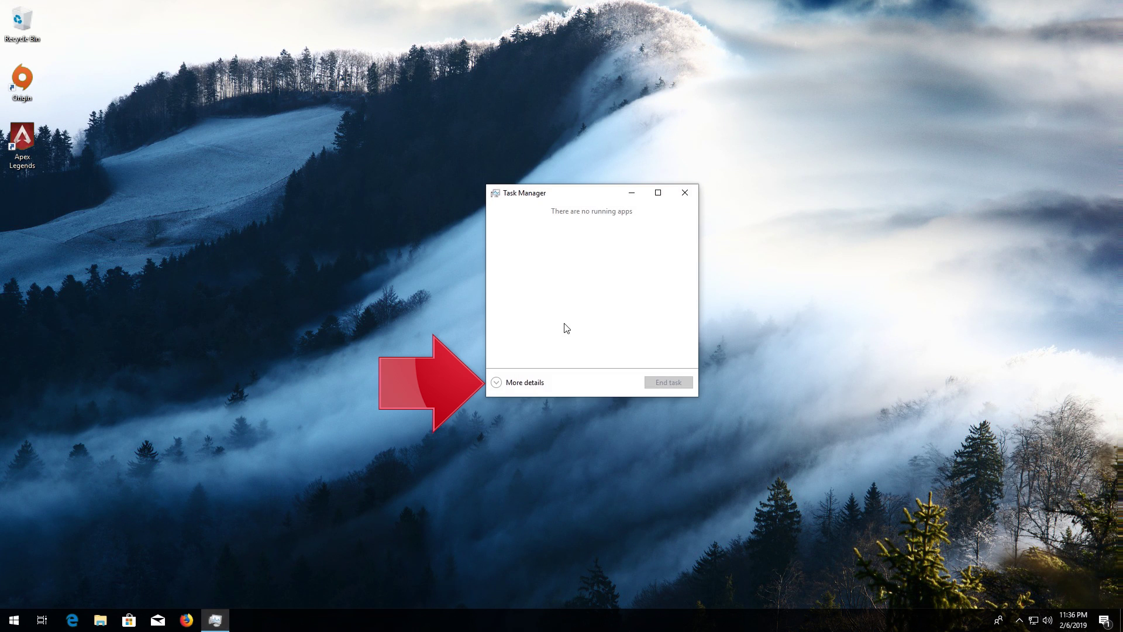
click(496, 383)
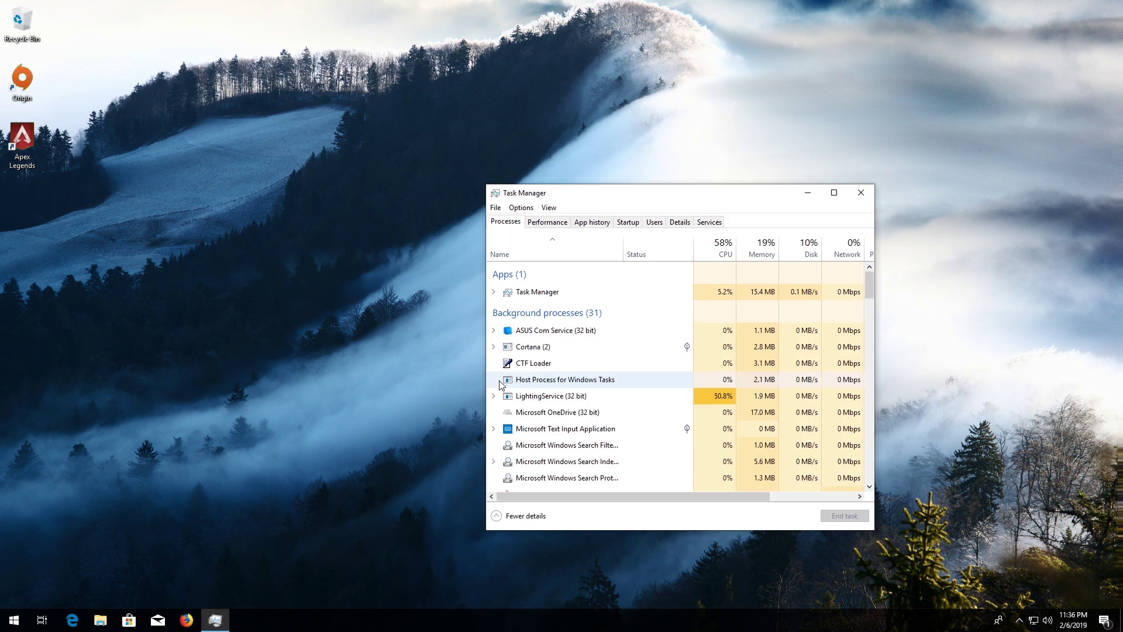
End the LightingService (32 bit) background process and close Task Manager.
drag(735, 197, 660, 117)
click(514, 316)
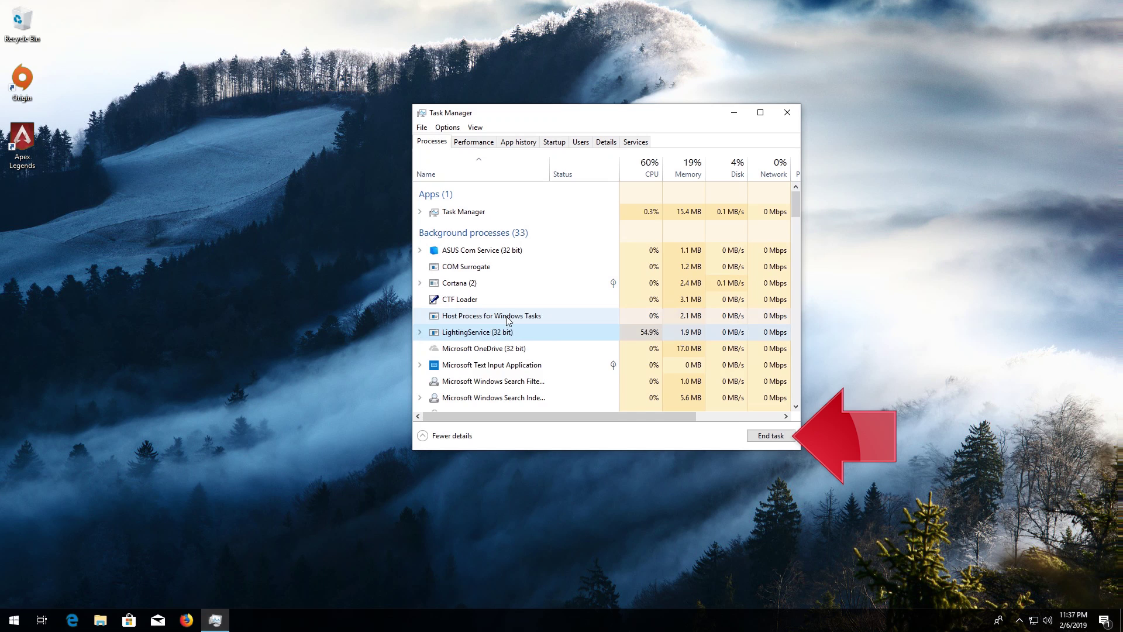
click(765, 440)
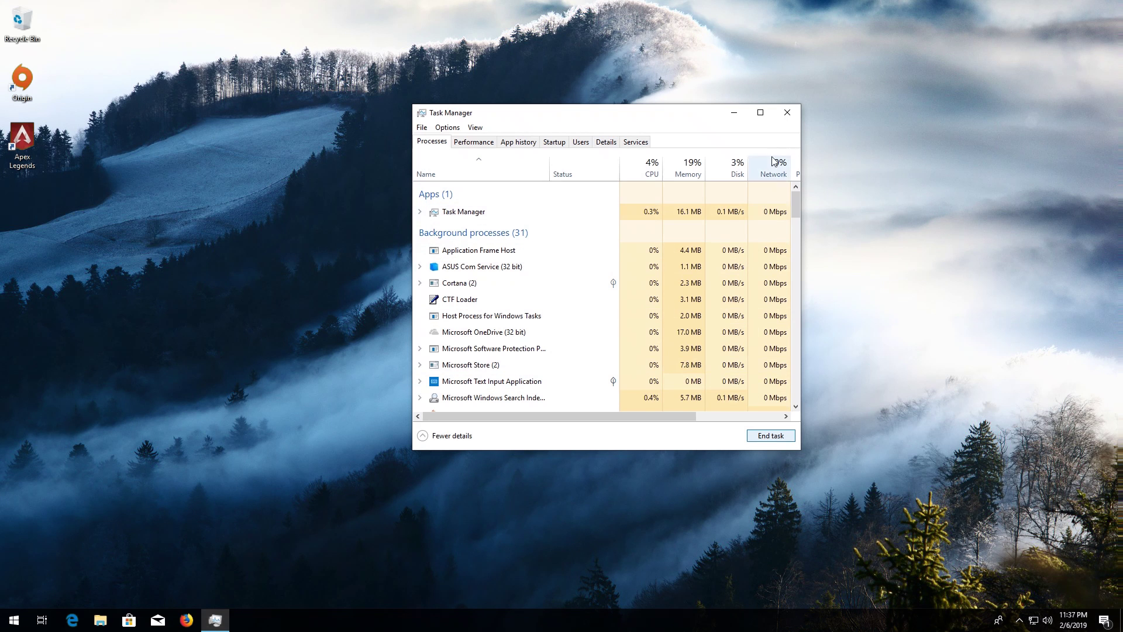
click(787, 112)
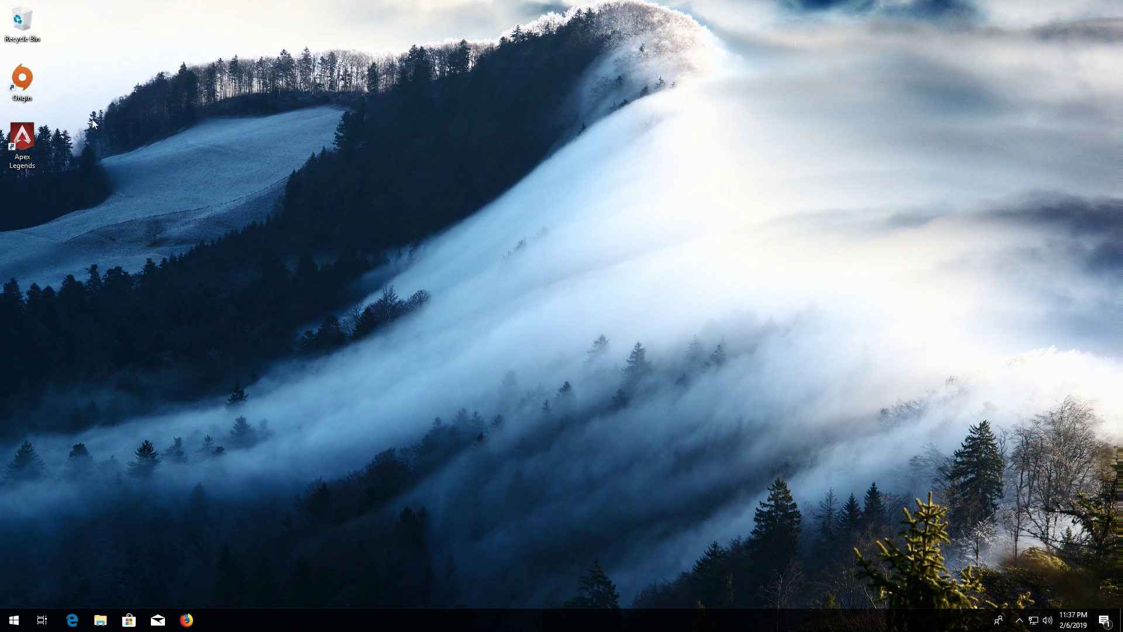
Launch Apex Legends from its desktop shortcut and choose to play anyway despite the cloud storage sync error.
double_click(36, 139)
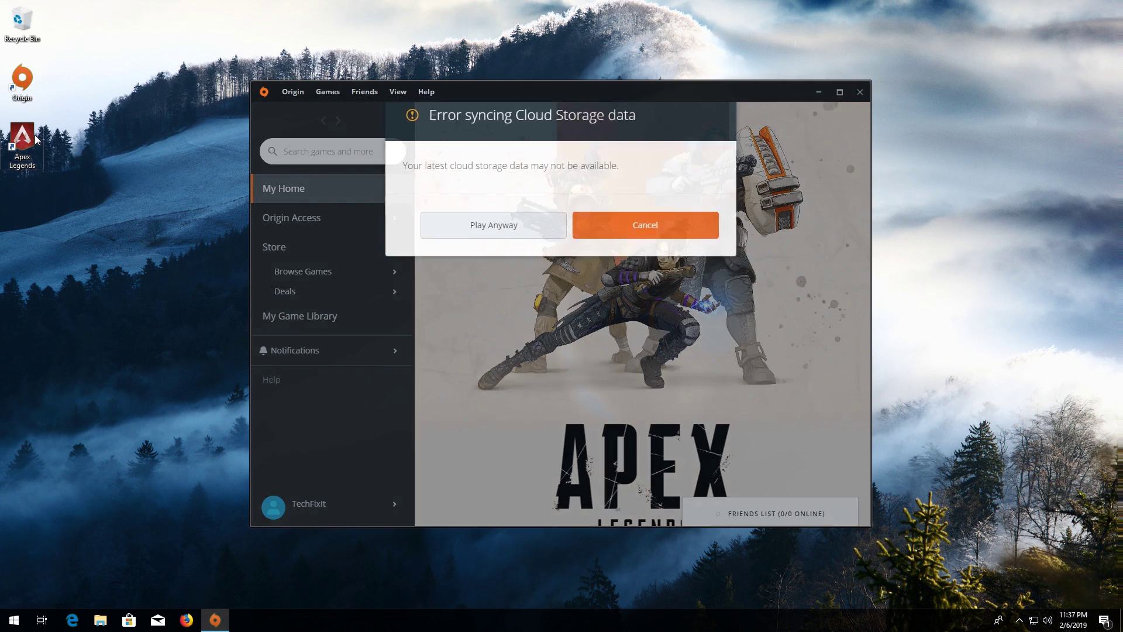
click(507, 244)
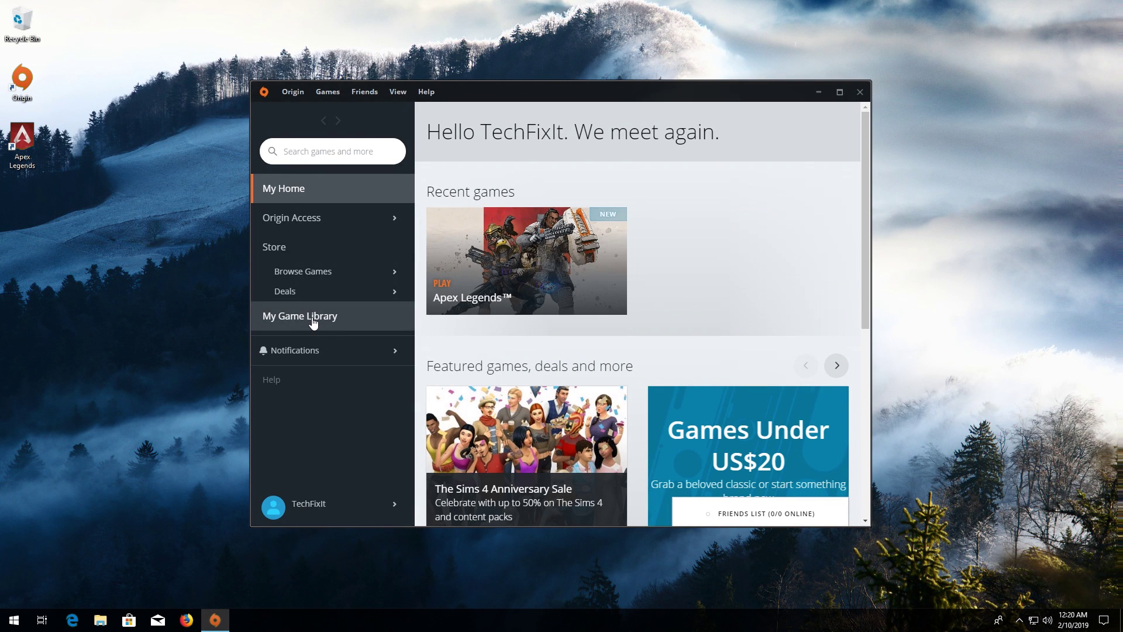
Start a repair of Apex Legends from the Origin game library.
click(313, 323)
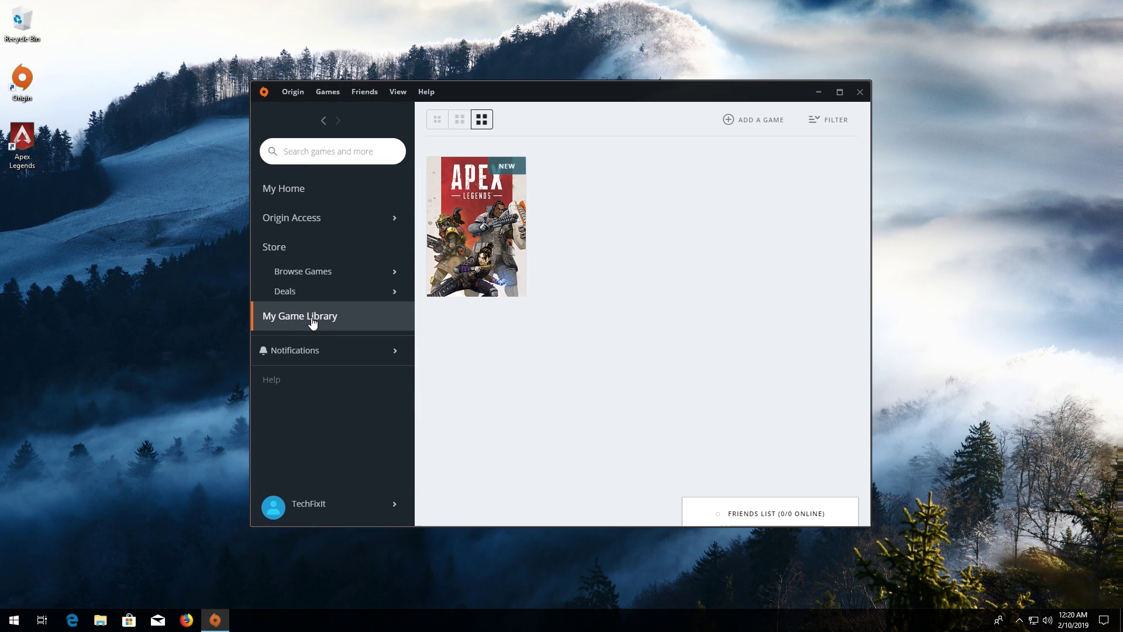
right_click(475, 226)
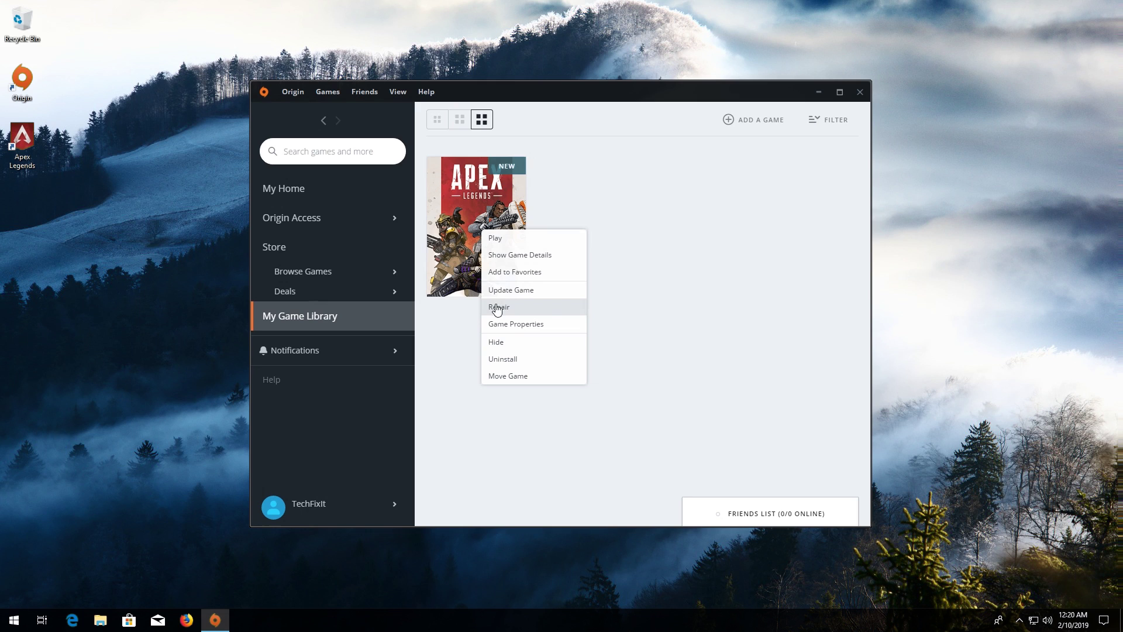
click(534, 312)
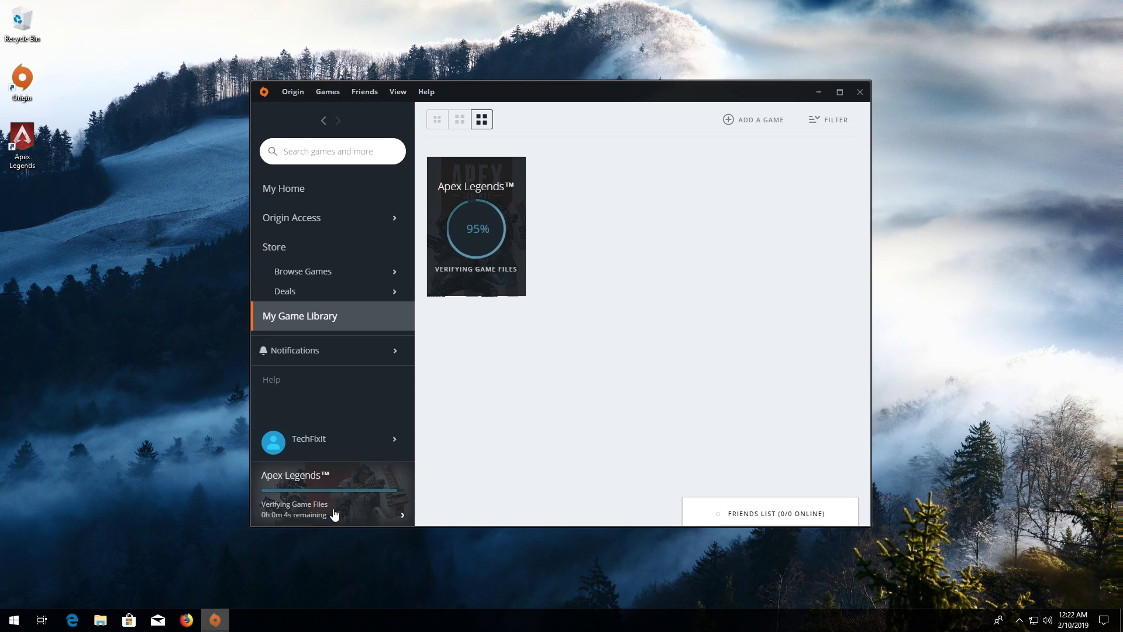
Run an update for Apex Legends in the game library and close the resulting message.
click(501, 275)
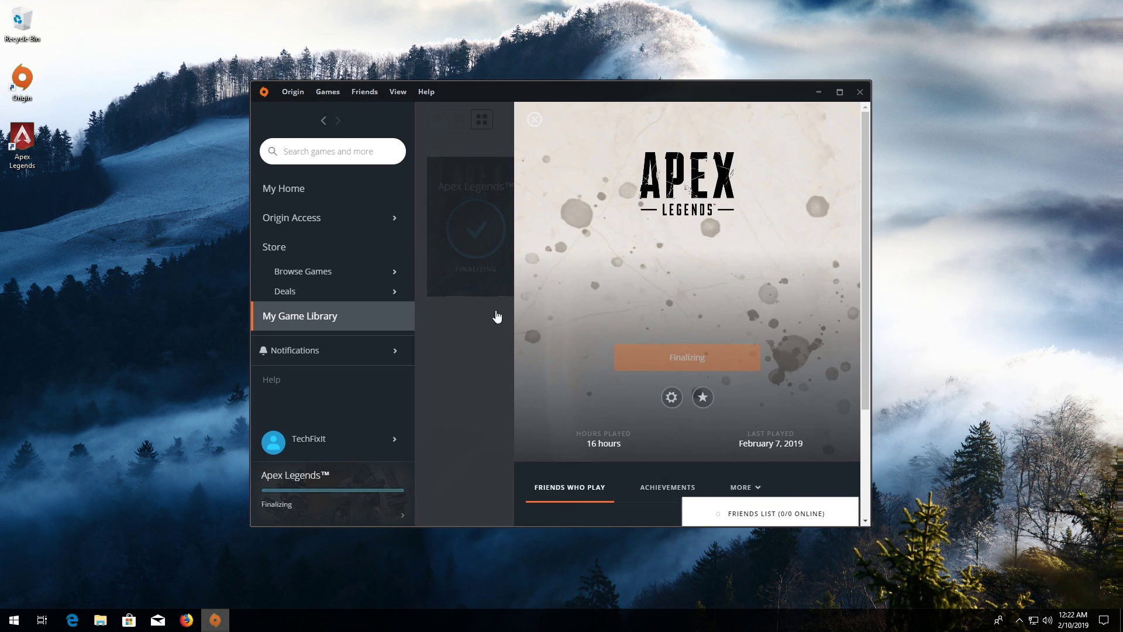
click(493, 315)
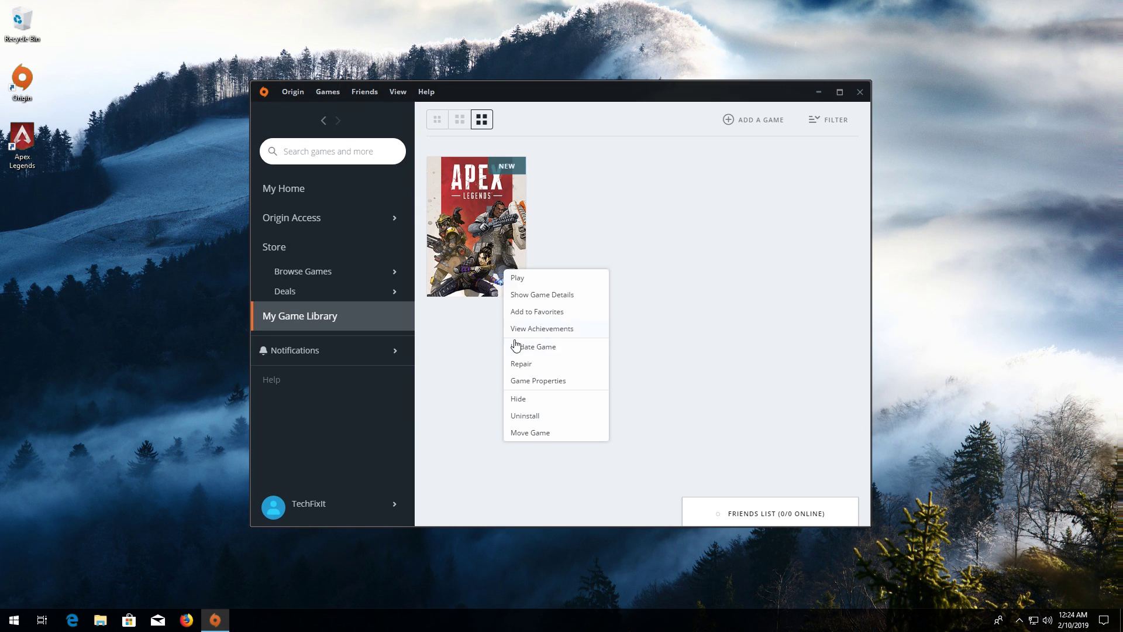
click(552, 356)
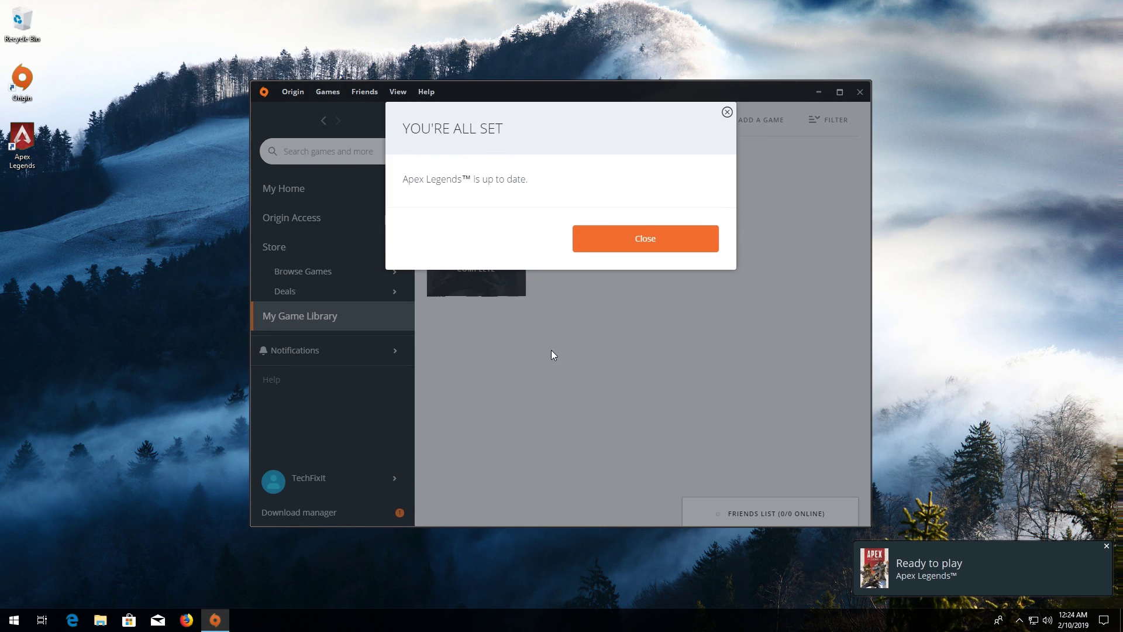
click(661, 239)
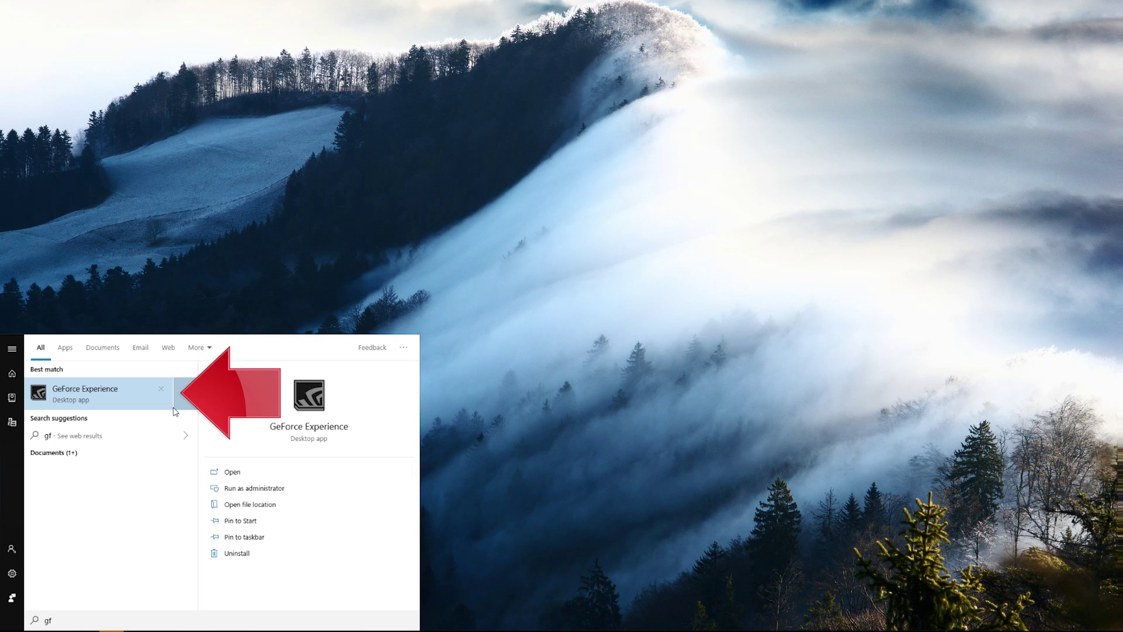
Open GeForce Experience and check for graphics driver updates.
click(94, 396)
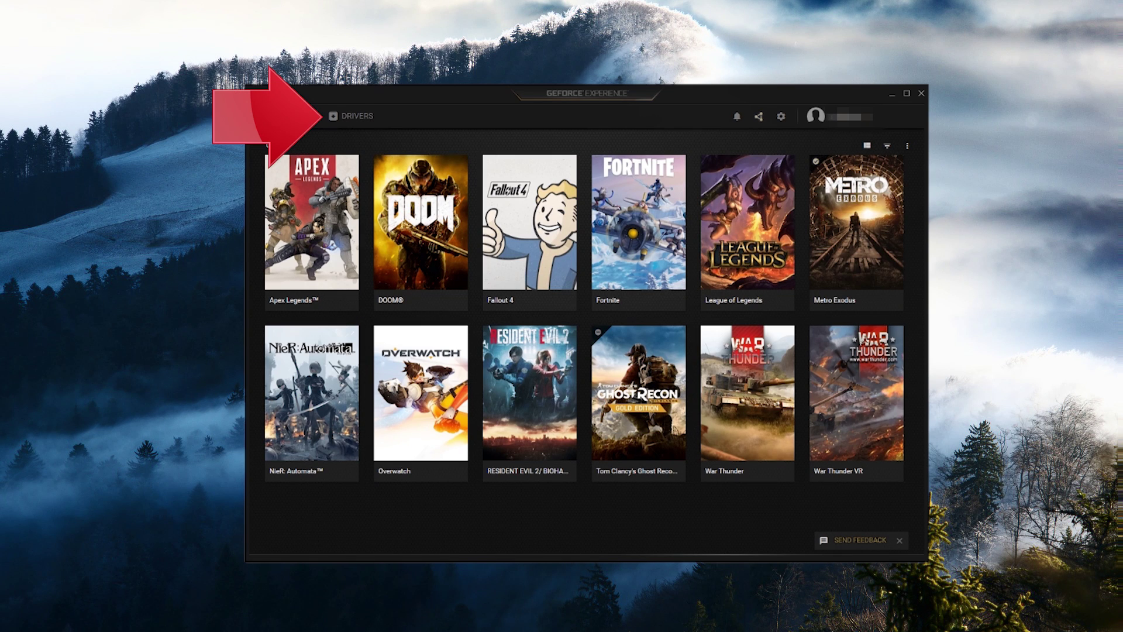
click(346, 120)
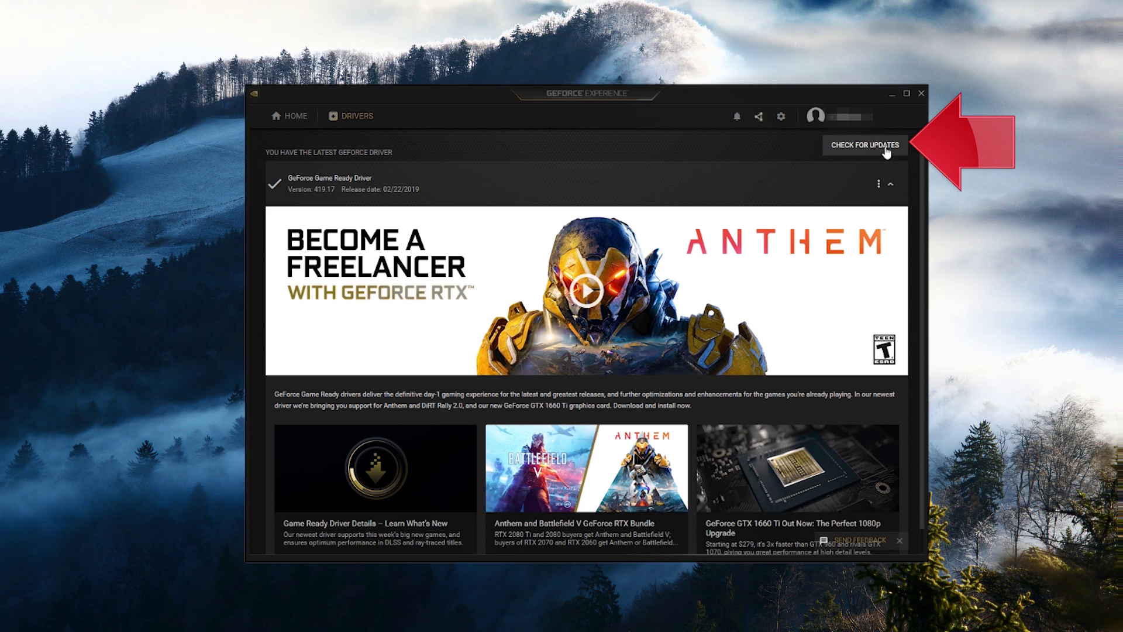
click(852, 146)
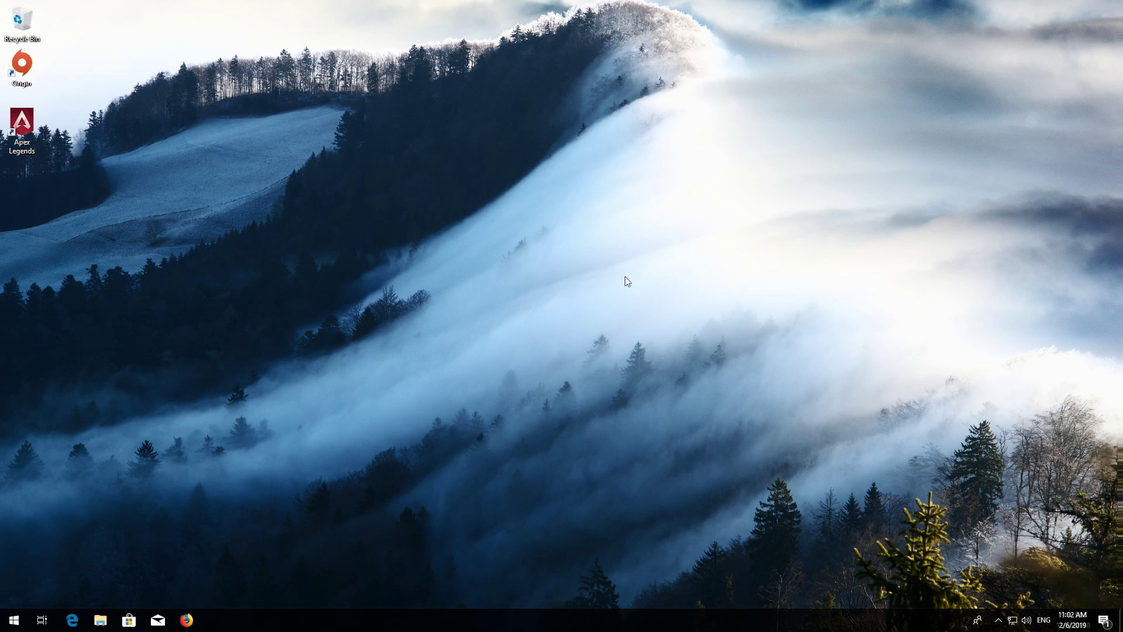
Find Command Prompt by searching for cmd and run it as administrator, allowing it to make changes.
key(super)
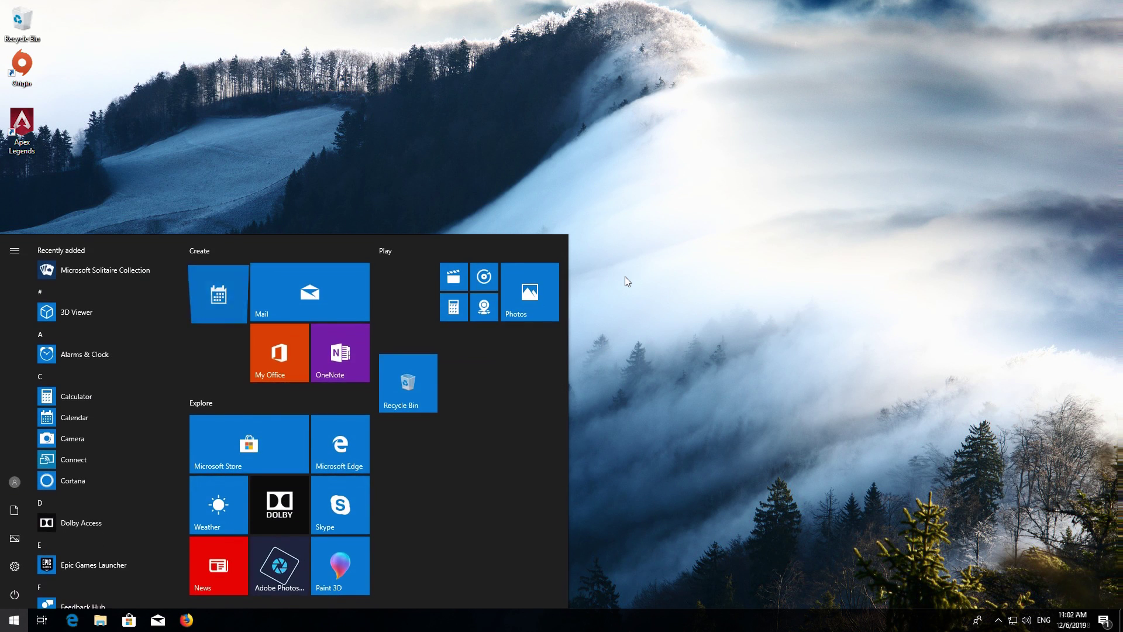
text(cmd)
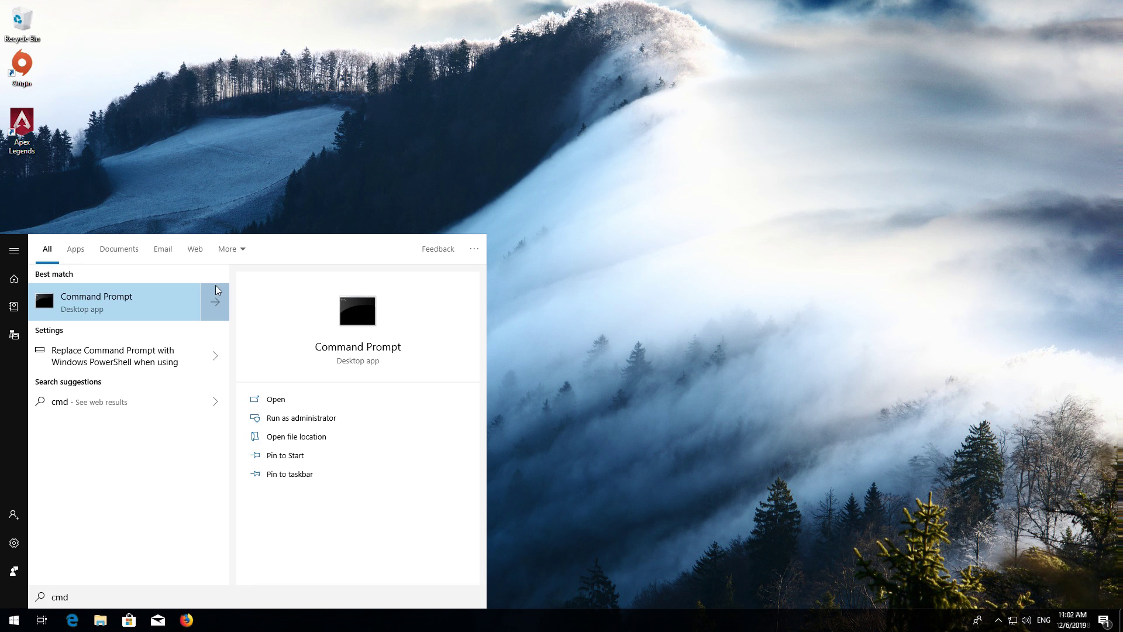
right_click(176, 304)
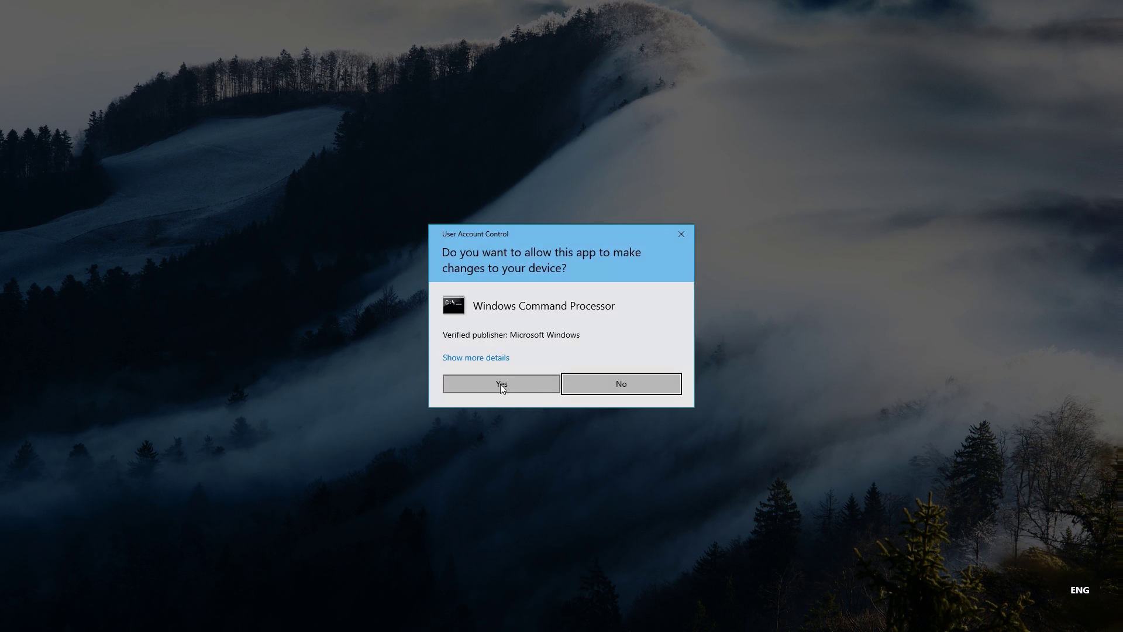
click(500, 384)
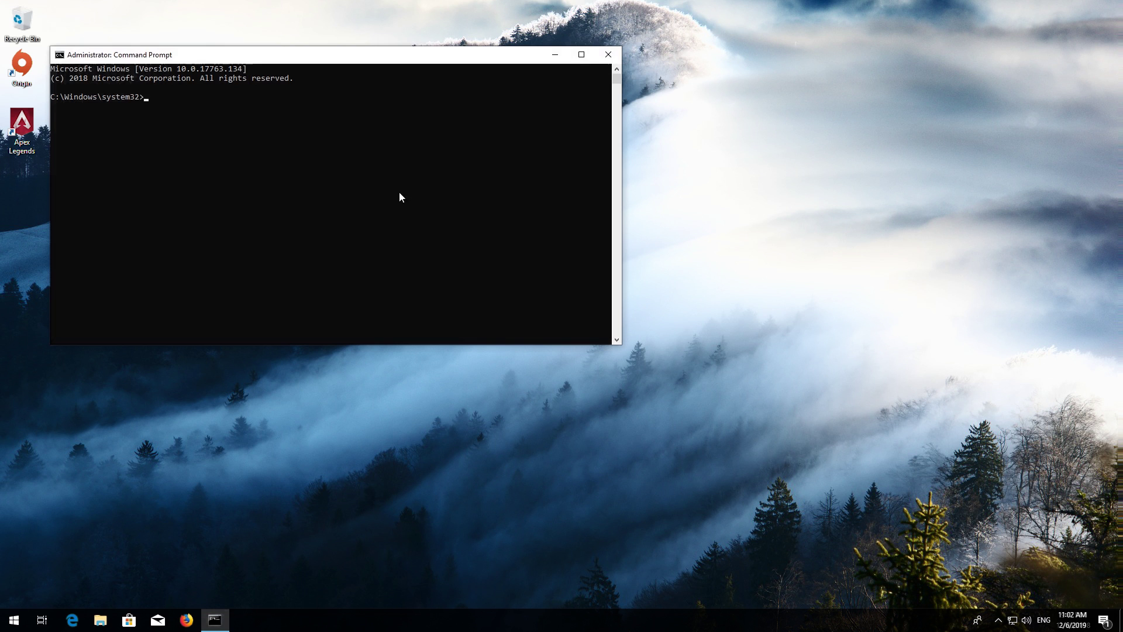
Run the system file check sfc /scannow in the elevated Command Prompt.
drag(336, 60, 568, 161)
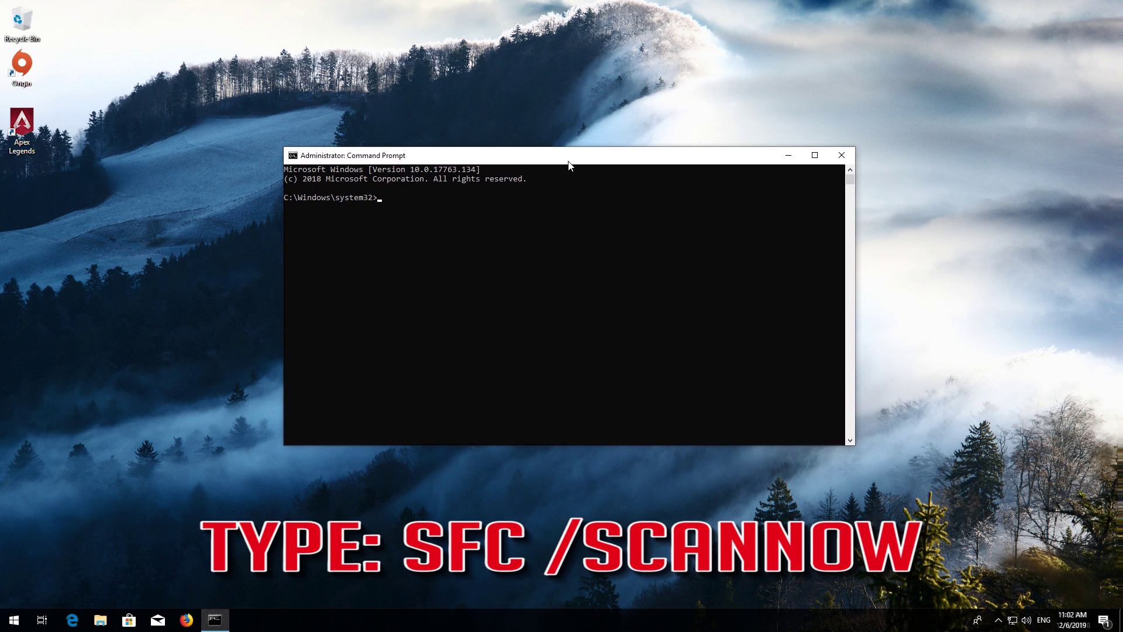
text(sfc /scannow)
key(Return)
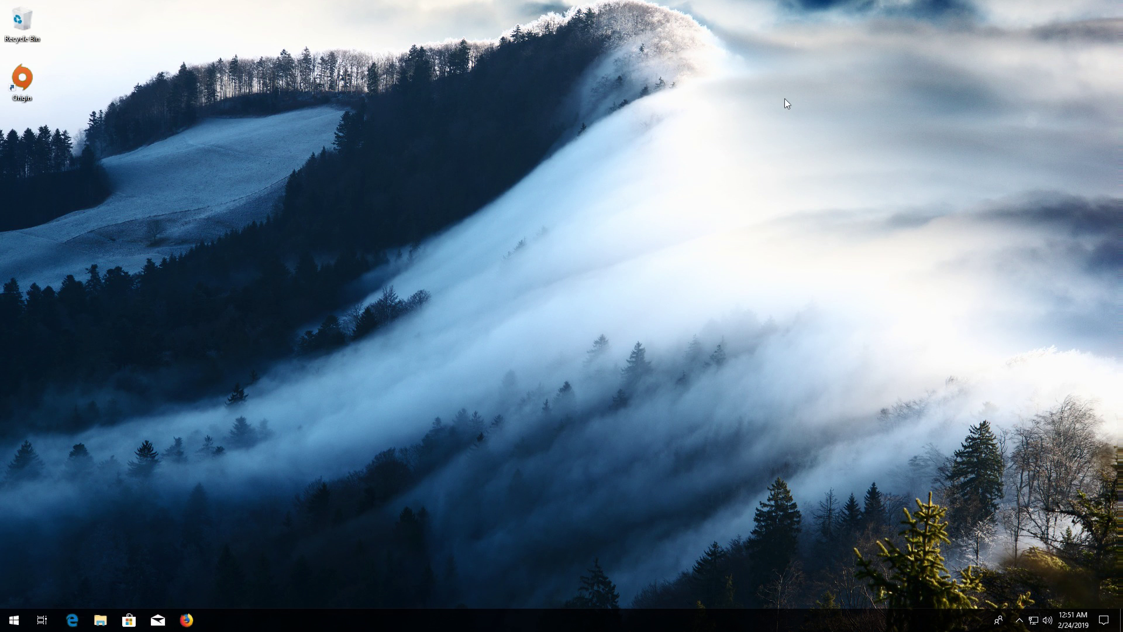
Open File Explorer and go to the game folder C:\Program Files (x86)\Origin Games\Apex.
click(110, 621)
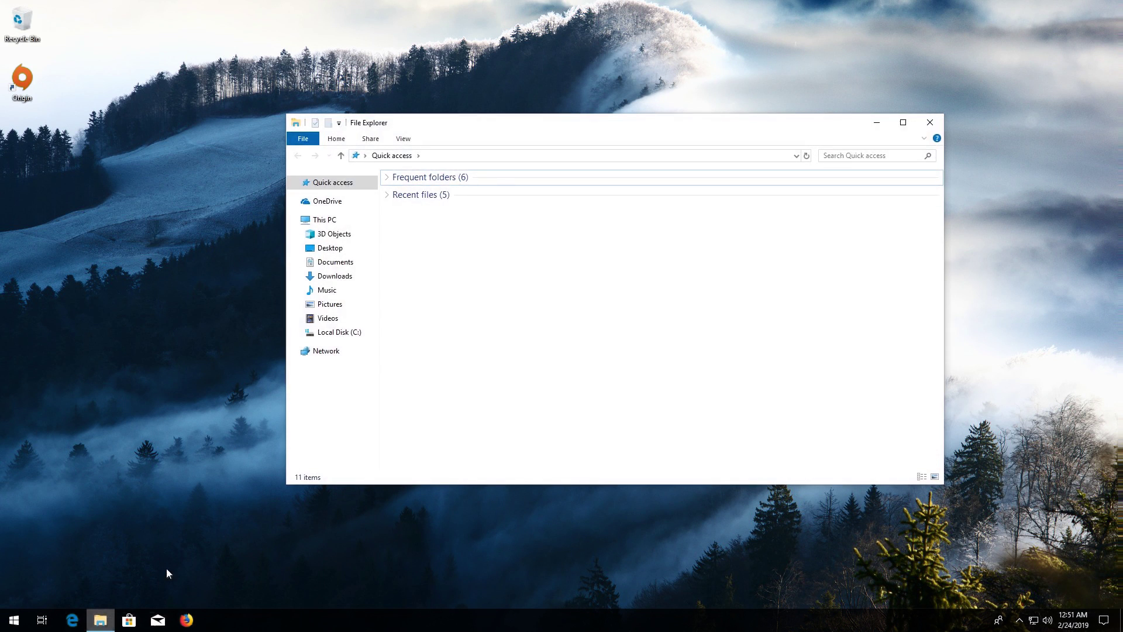
click(348, 335)
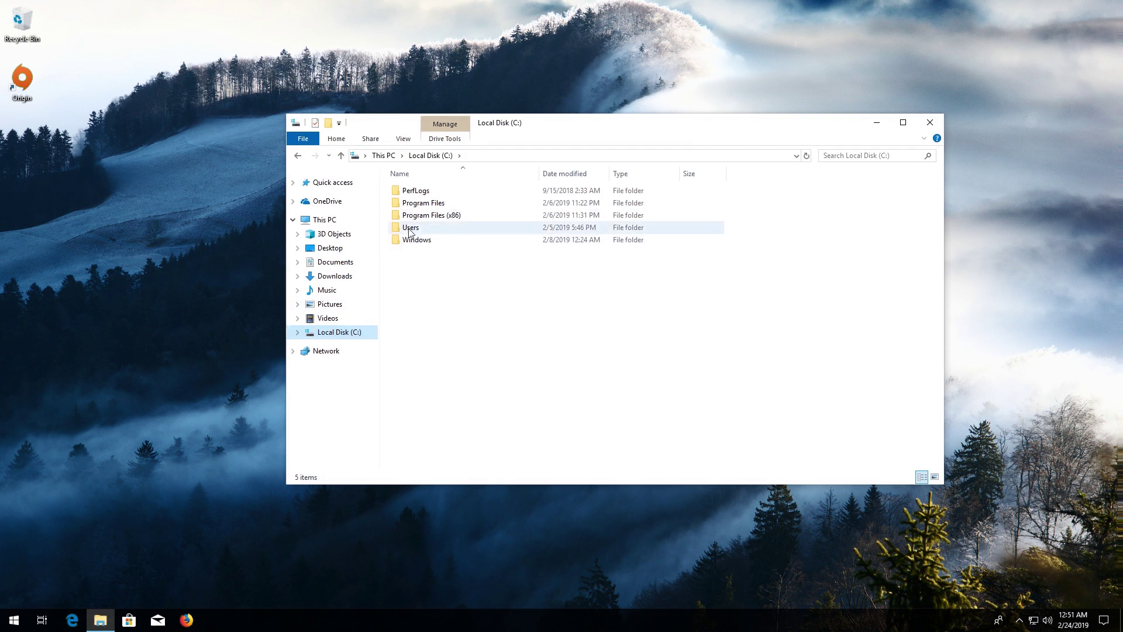
double_click(436, 215)
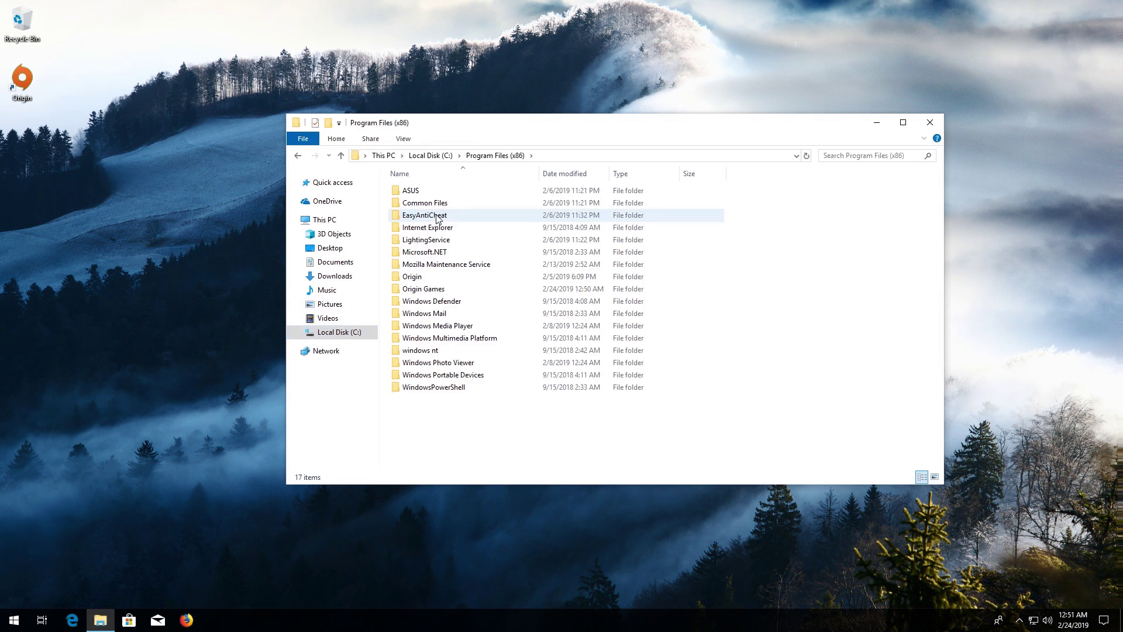
click(419, 292)
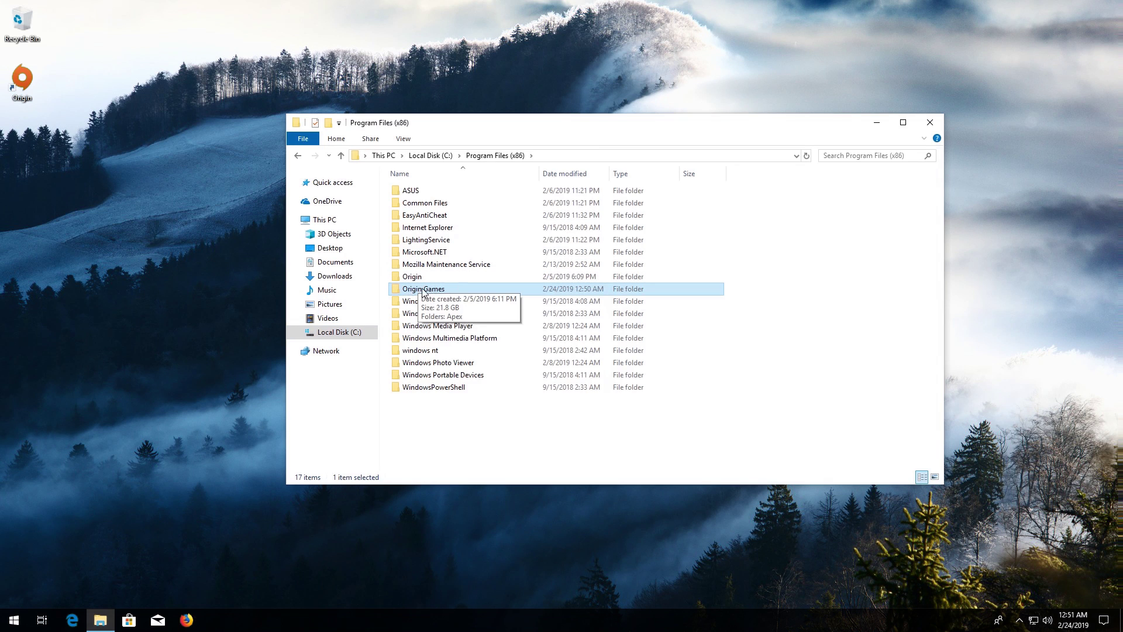
double_click(433, 293)
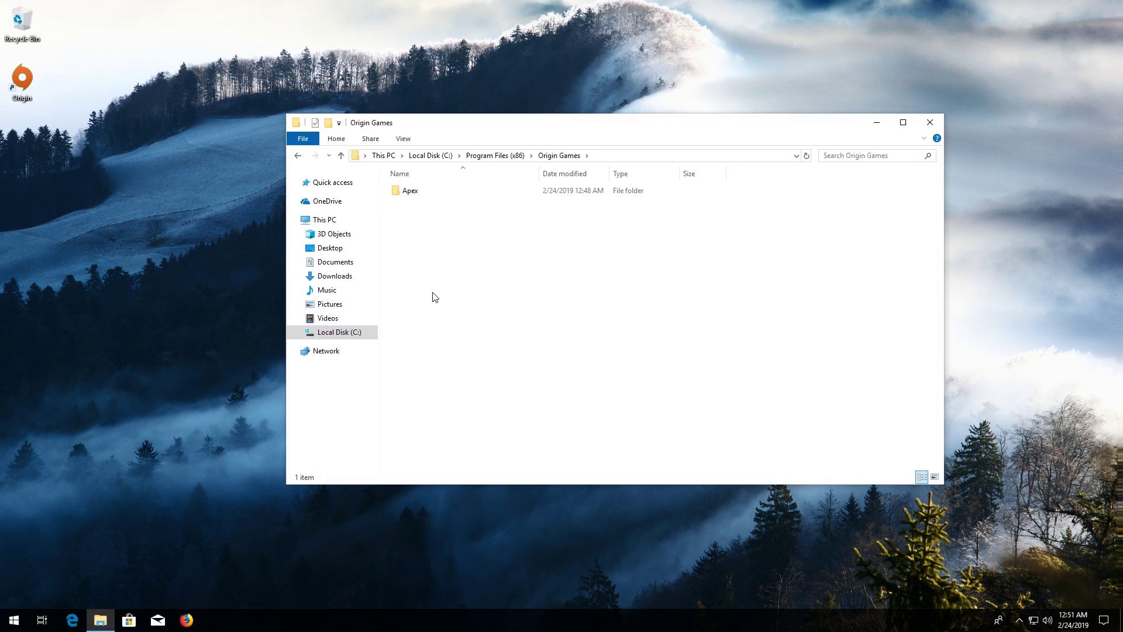
click(405, 195)
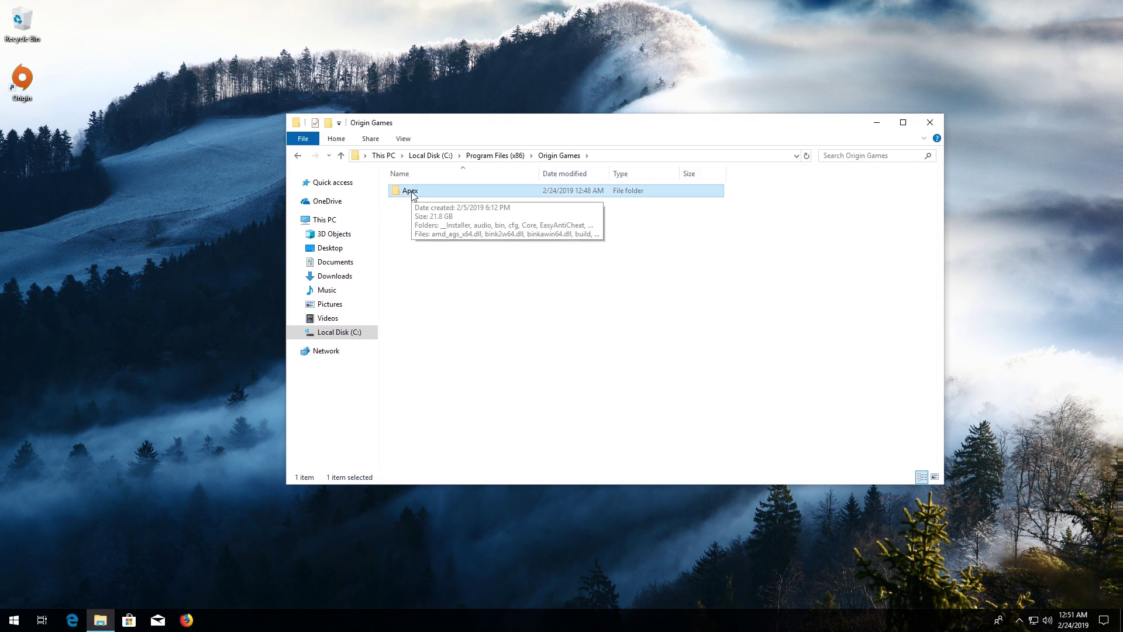
double_click(412, 193)
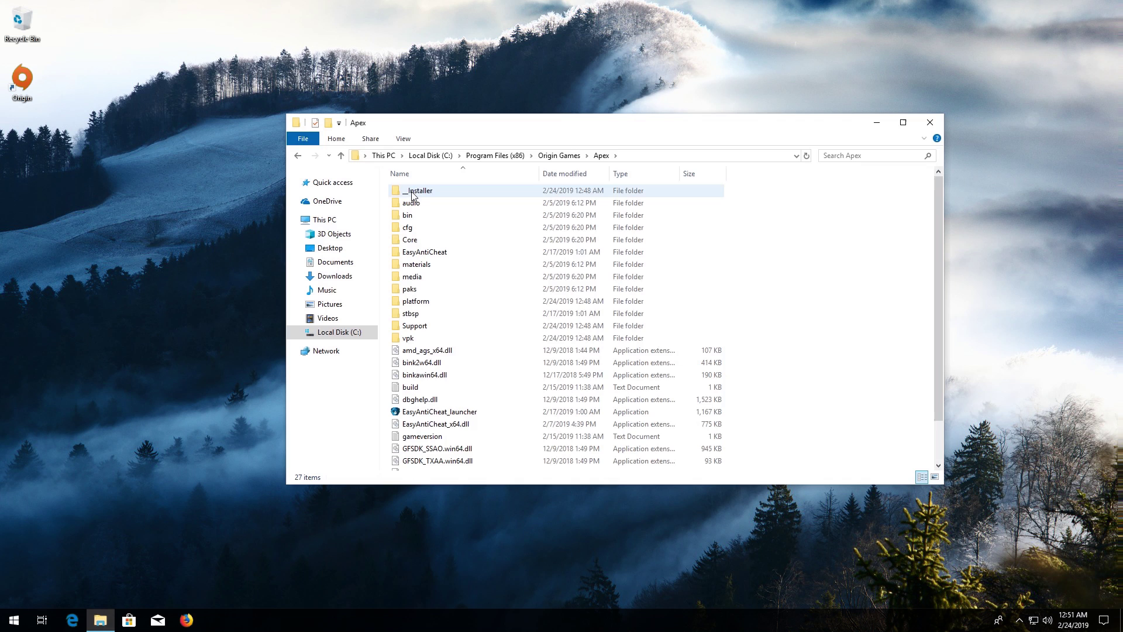
Open the properties of the r5apex application in the Apex folder and move the dialog higher up.
scroll(417, 211, down, 2)
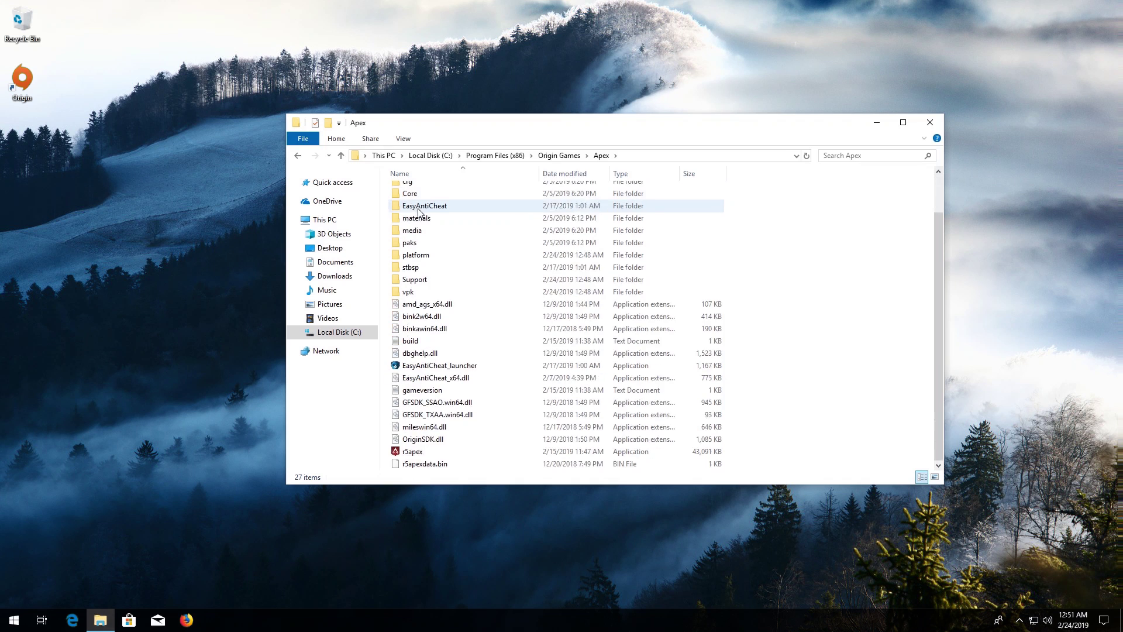
click(431, 452)
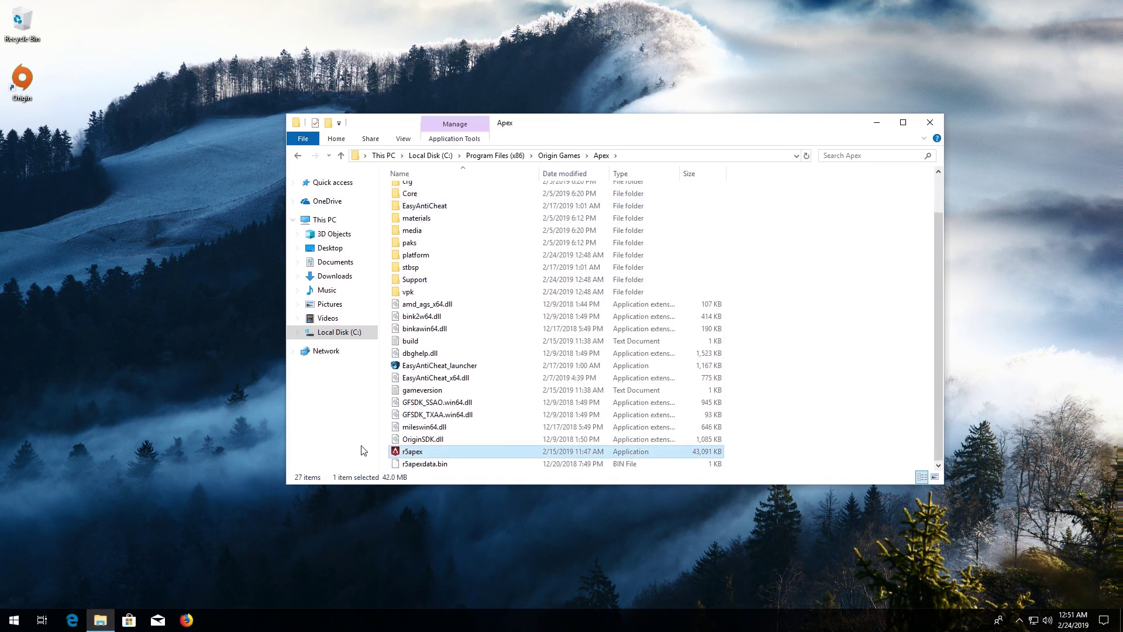
right_click(447, 456)
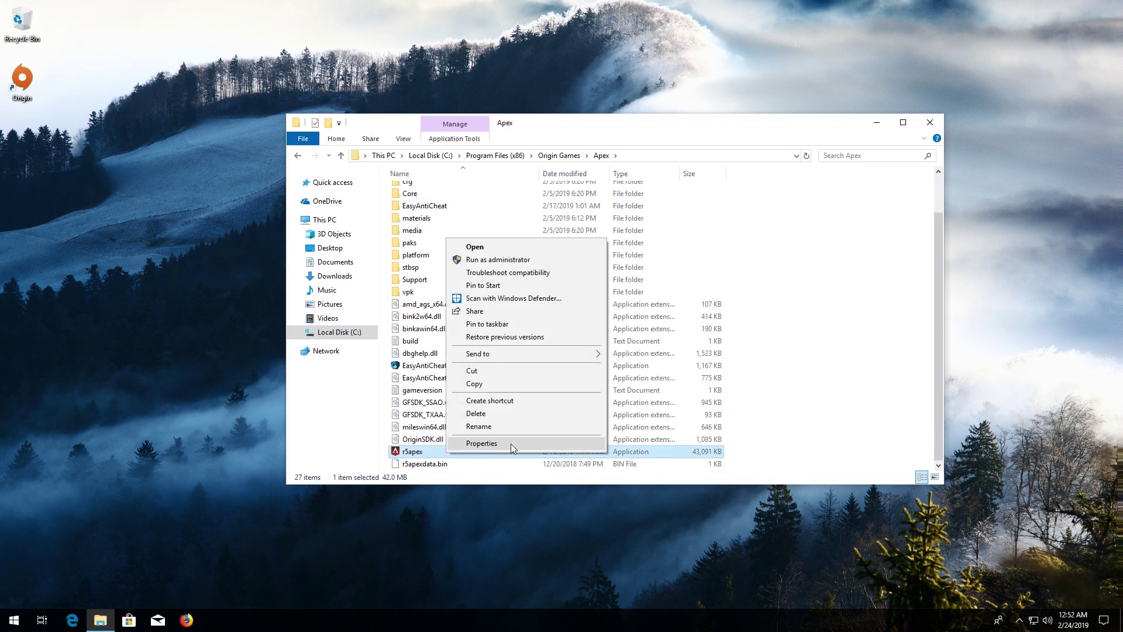
click(482, 443)
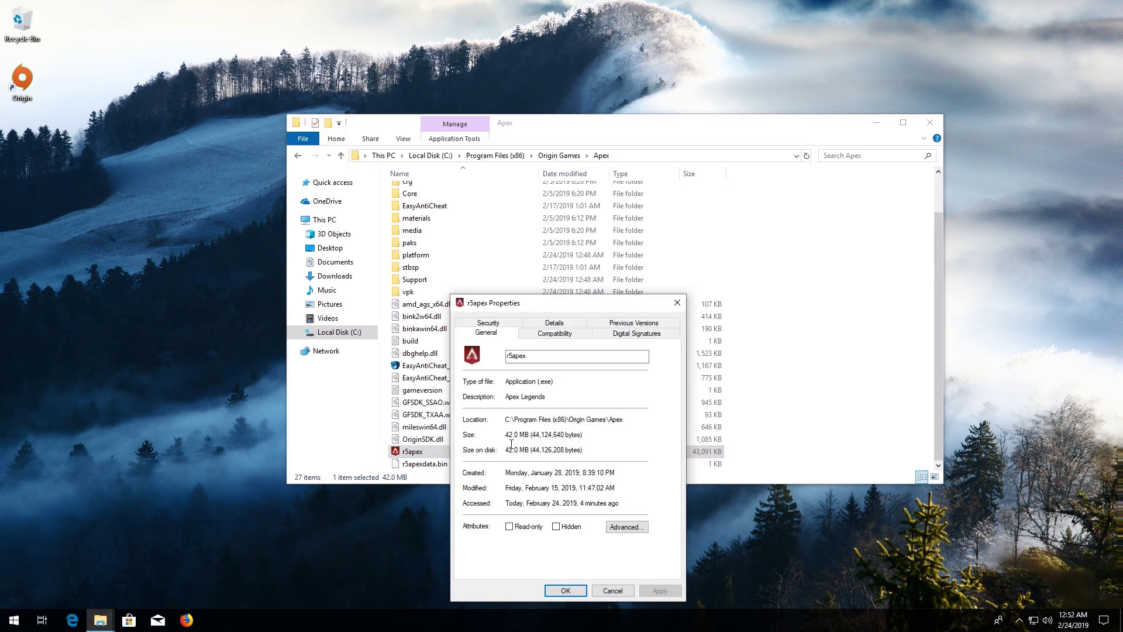
drag(551, 308, 544, 181)
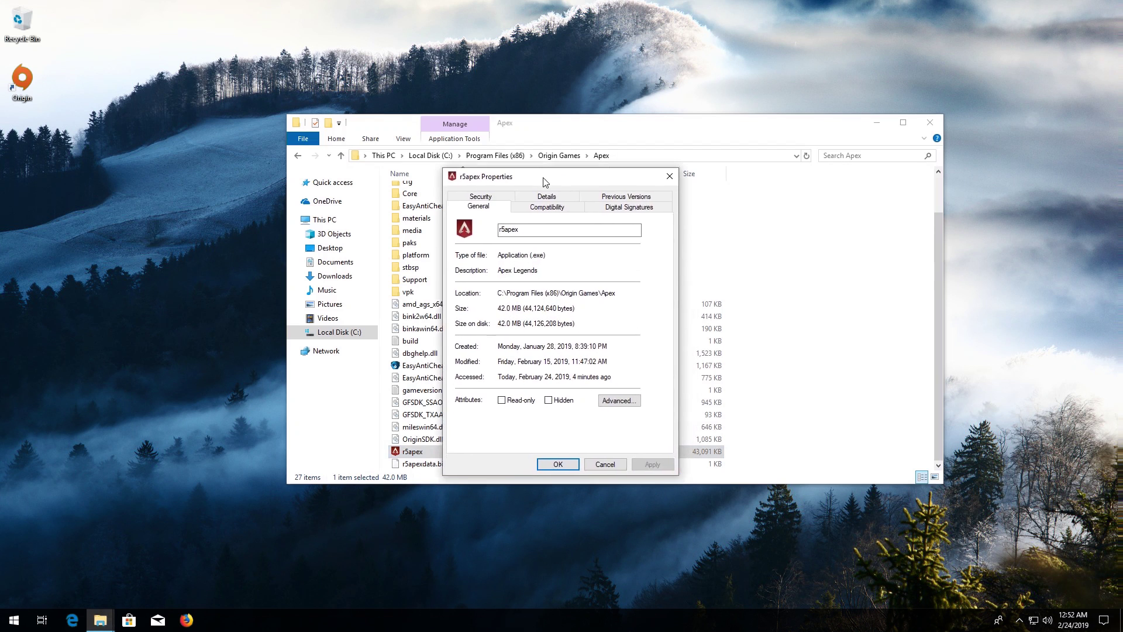
Disable fullscreen optimizations and make r5apex run as an administrator in its compatibility settings, apply the changes and close File Explorer.
click(544, 209)
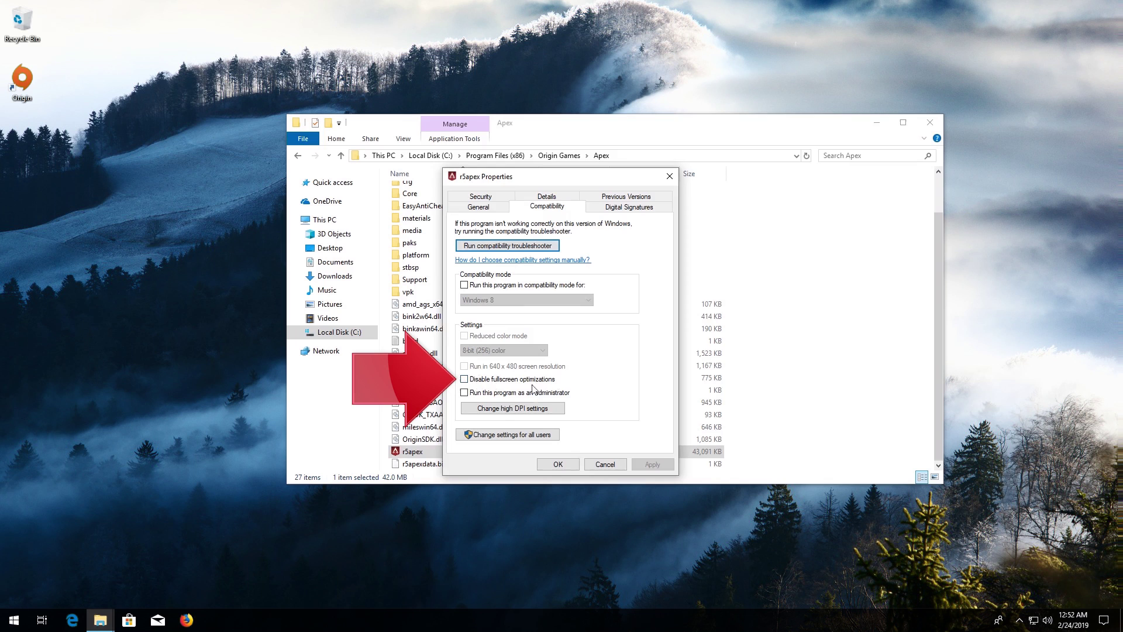
click(465, 379)
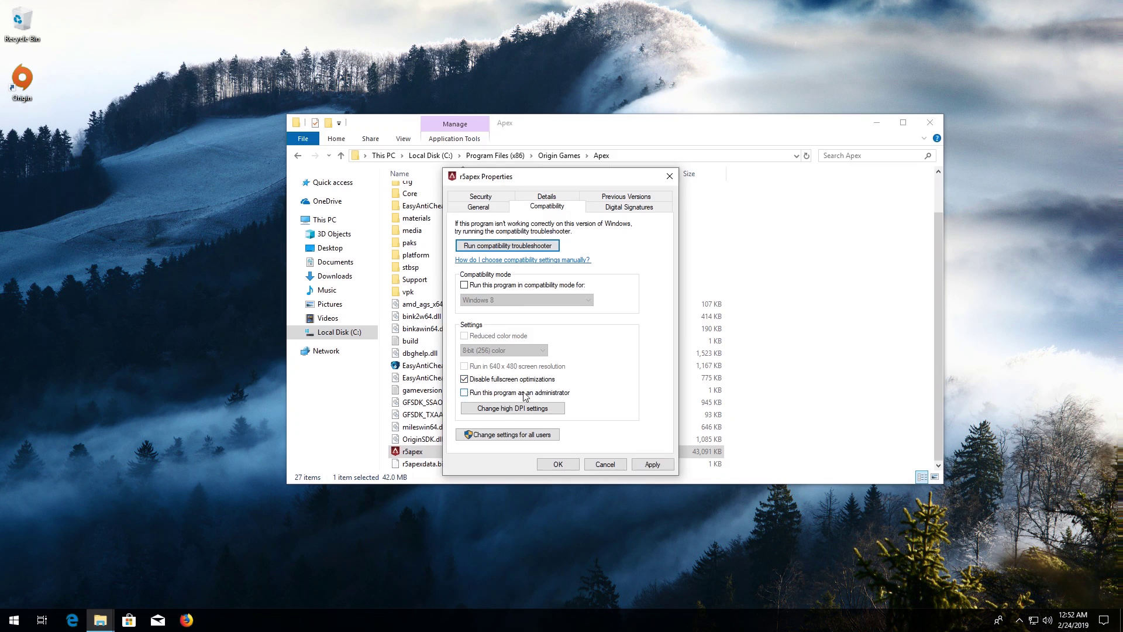
click(464, 394)
click(661, 463)
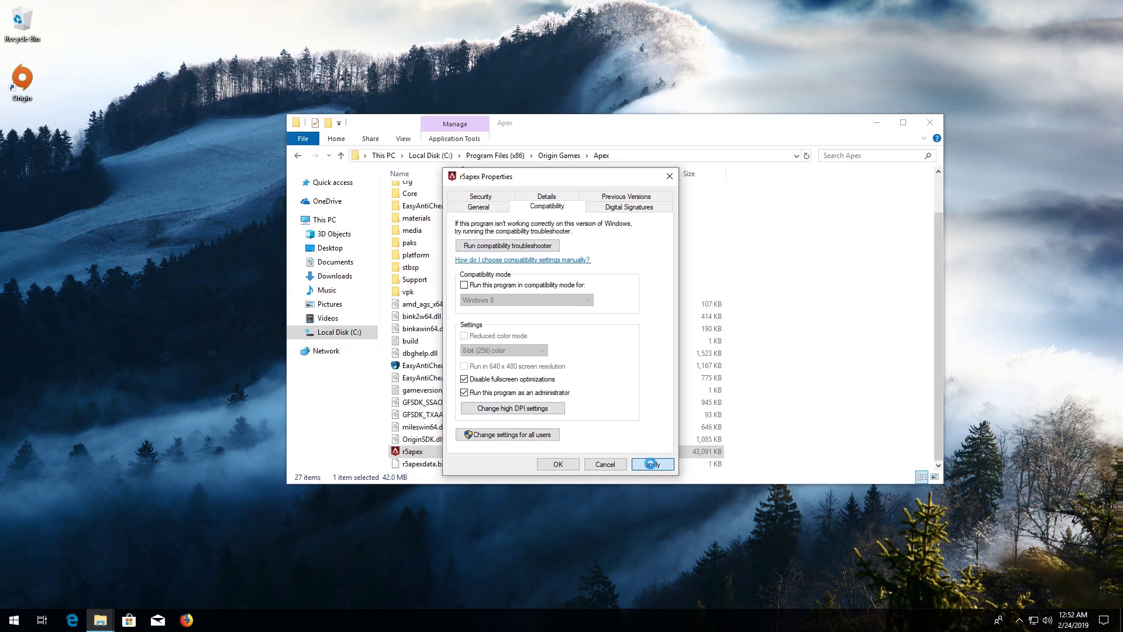
click(557, 463)
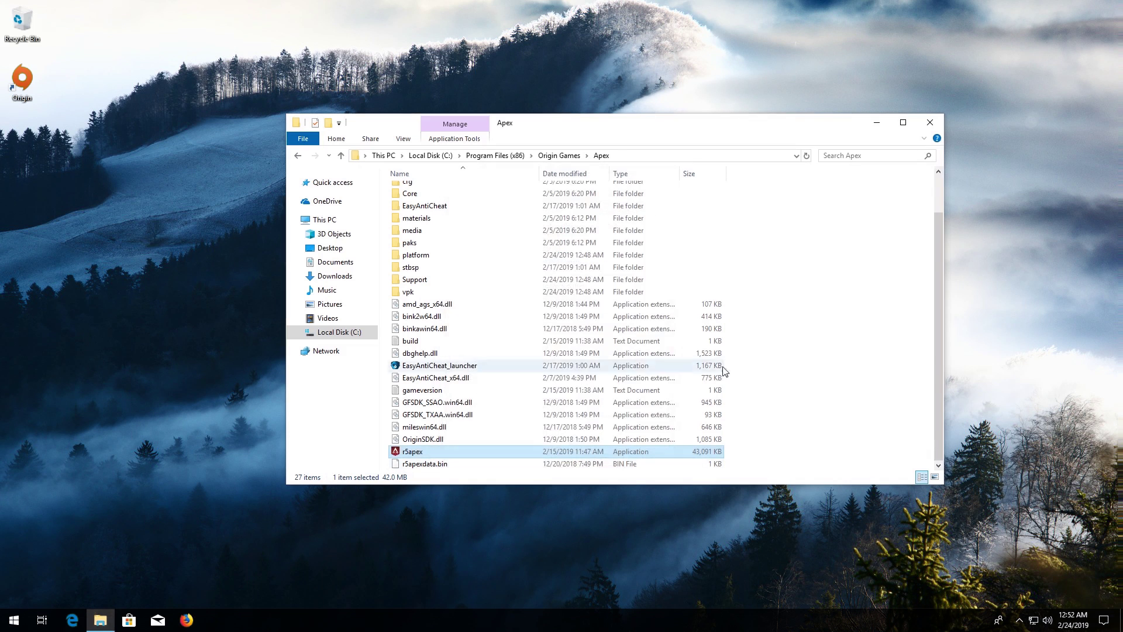
click(930, 123)
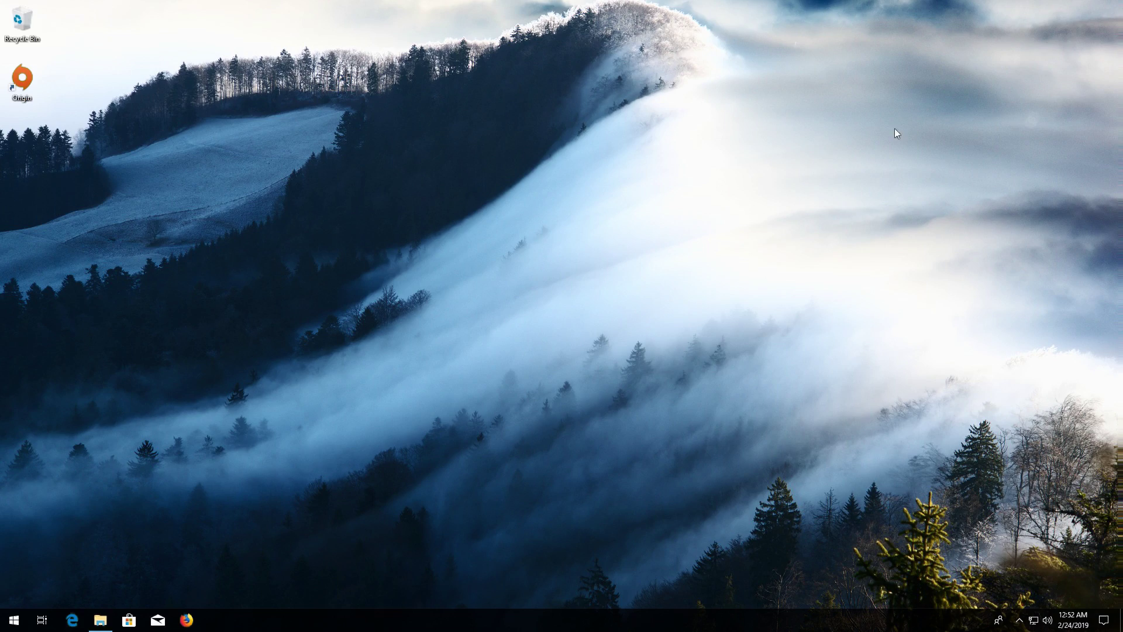